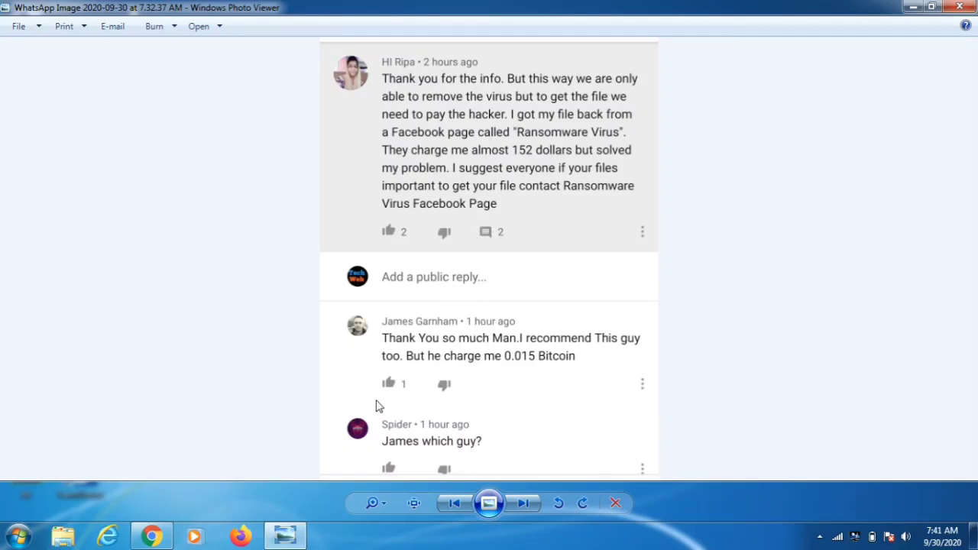
- Switch to Chrome to read the three-page PDF of ransomware victims' messages, and minimize the PDF and the comment screenshot when done
{"action": "left_click", "coordinate": [151, 536]}
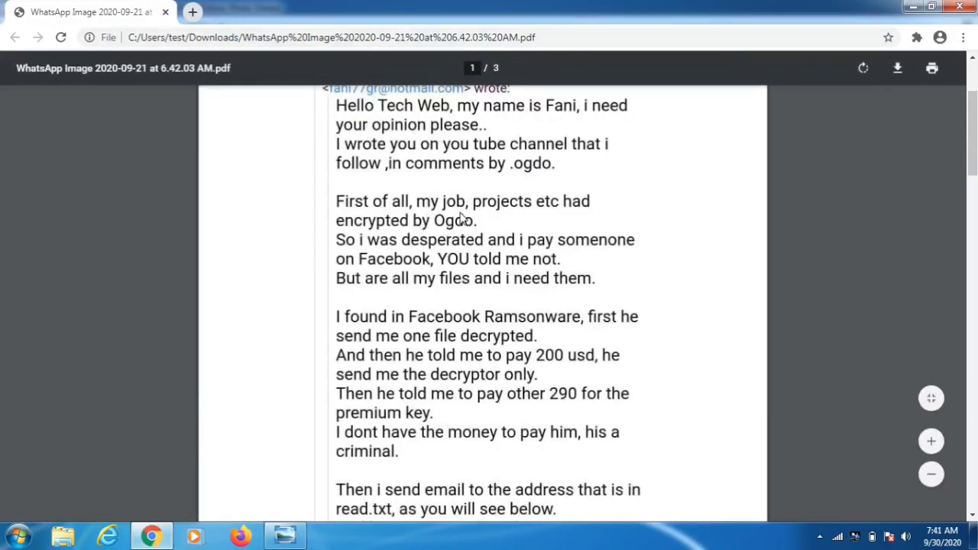
{"action": "scroll", "coordinate": [461, 218], "scroll_direction": "down", "scroll_amount": 1}
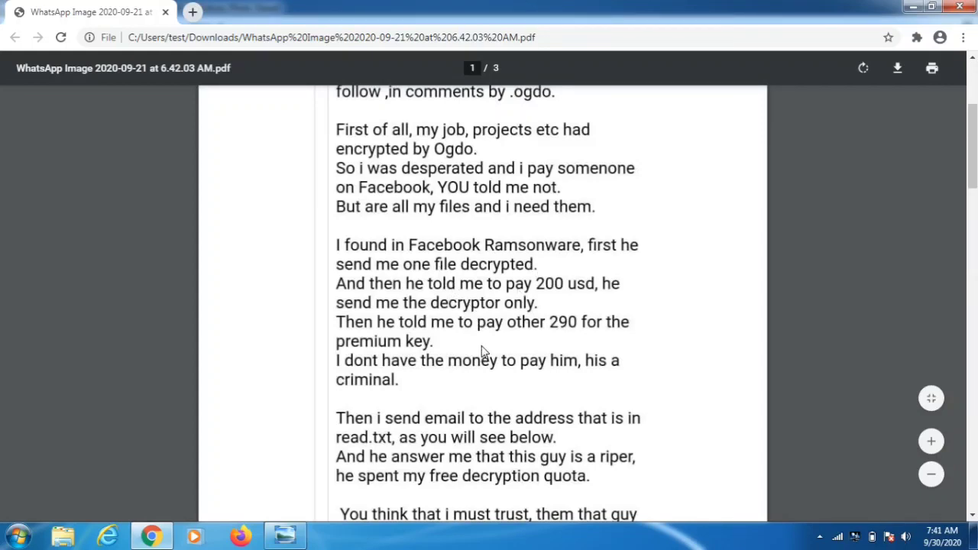
{"action": "scroll", "coordinate": [483, 351], "scroll_direction": "down", "scroll_amount": 10}
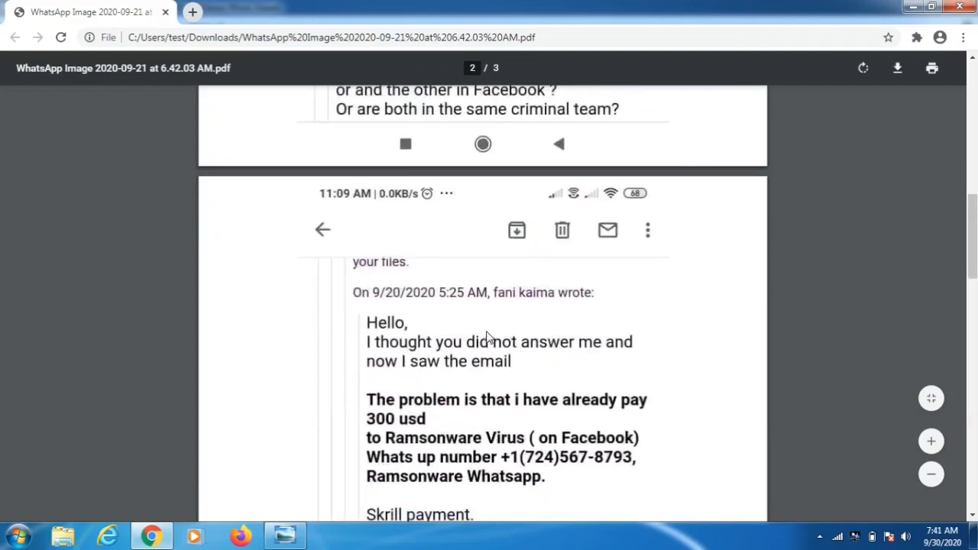
{"action": "scroll", "coordinate": [481, 305], "scroll_direction": "down", "scroll_amount": 4}
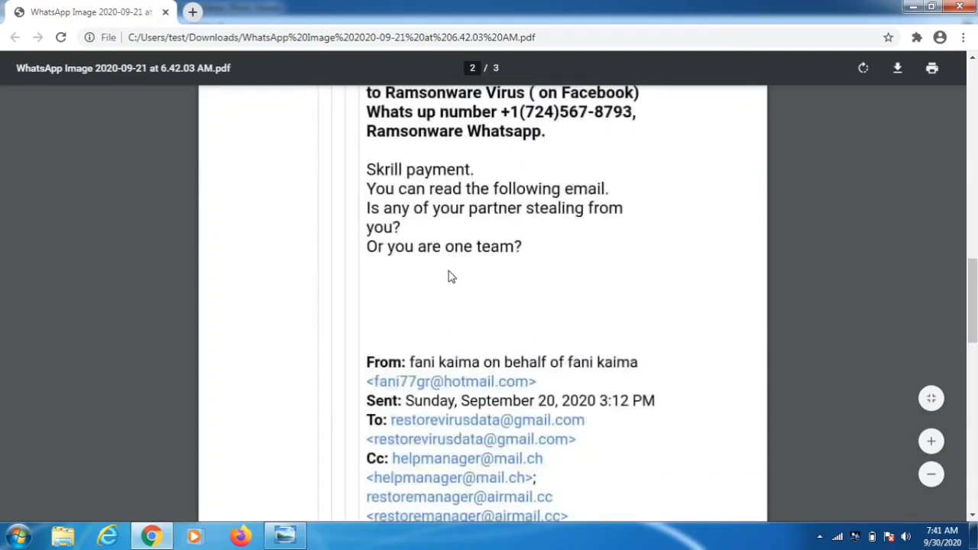
{"action": "scroll", "coordinate": [476, 291], "scroll_direction": "down", "scroll_amount": 10}
{"action": "scroll", "coordinate": [501, 316], "scroll_direction": "down", "scroll_amount": 6}
{"action": "scroll", "coordinate": [501, 317], "scroll_direction": "down", "scroll_amount": 3}
{"action": "scroll", "coordinate": [502, 317], "scroll_direction": "up", "scroll_amount": 15}
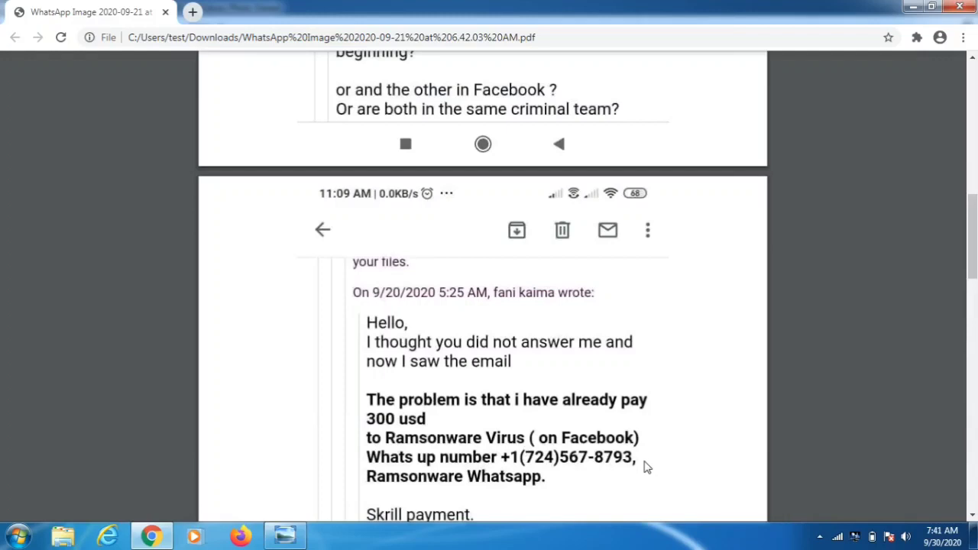
{"action": "scroll", "coordinate": [525, 376], "scroll_direction": "down", "scroll_amount": 4}
{"action": "scroll", "coordinate": [524, 376], "scroll_direction": "down", "scroll_amount": 15}
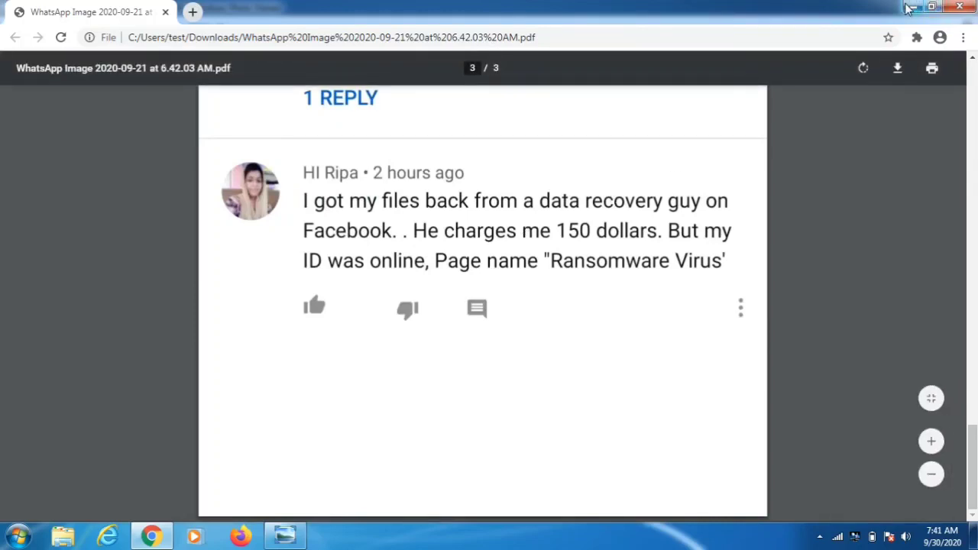
{"action": "left_click", "coordinate": [912, 6]}
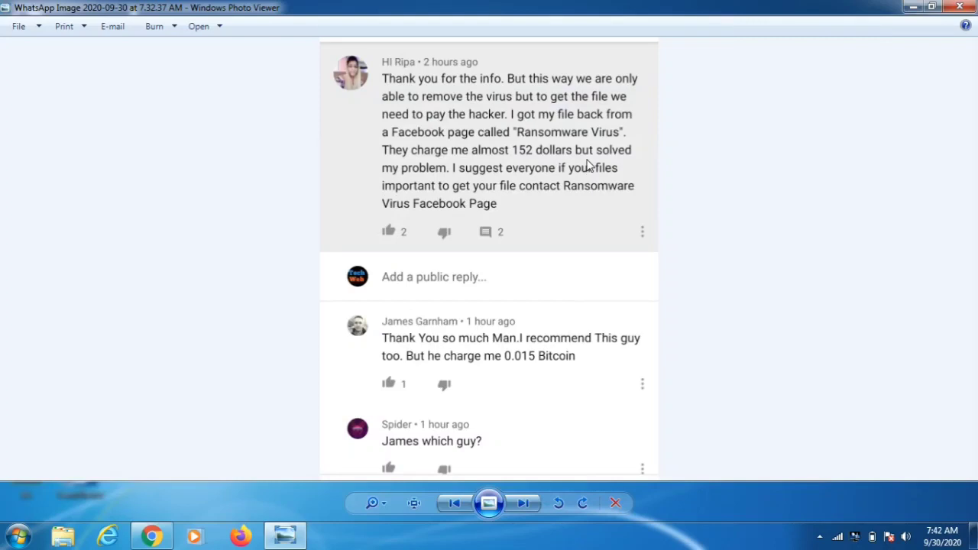
{"action": "left_click", "coordinate": [906, 7]}
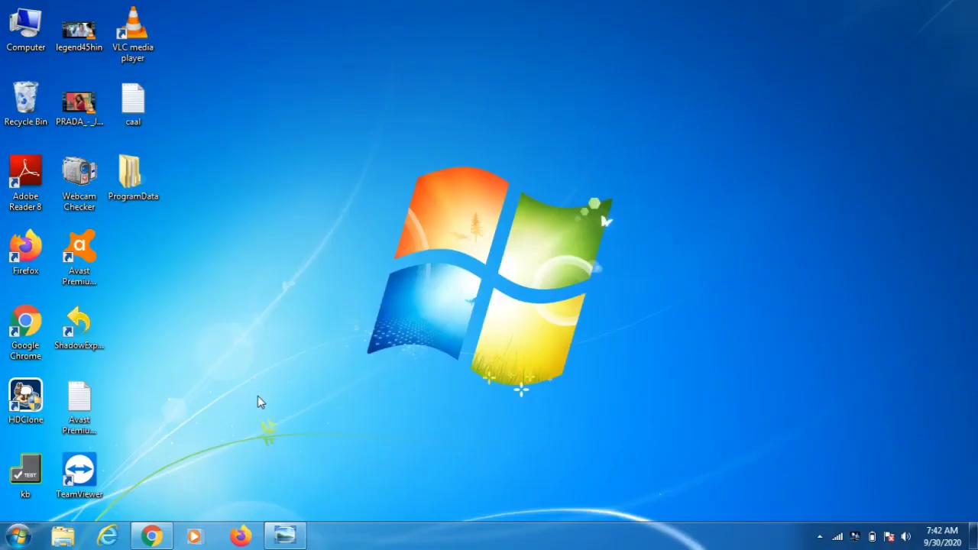
- Find Notepad among the installed programs, run it as administrator and maximize its window
{"action": "left_click", "coordinate": [21, 537]}
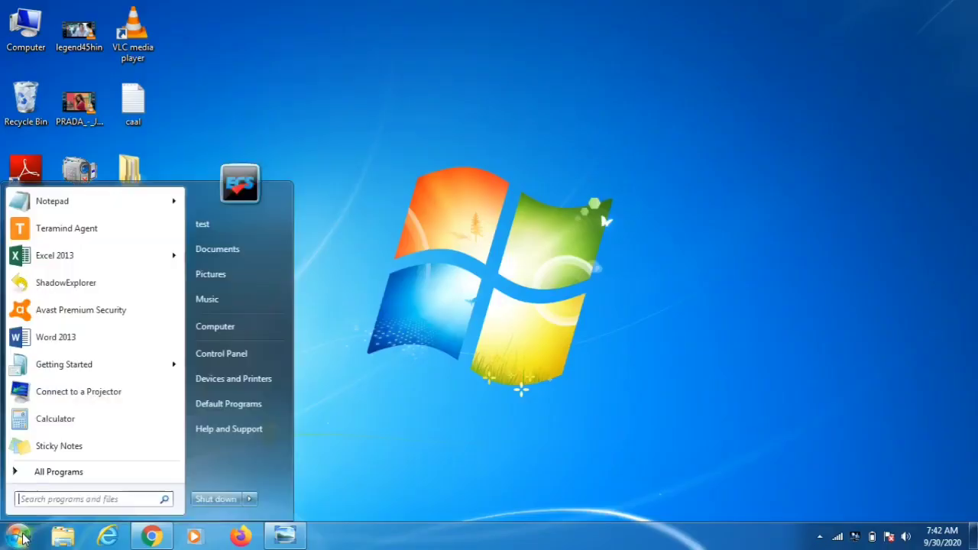
{"action": "left_click", "coordinate": [79, 501]}
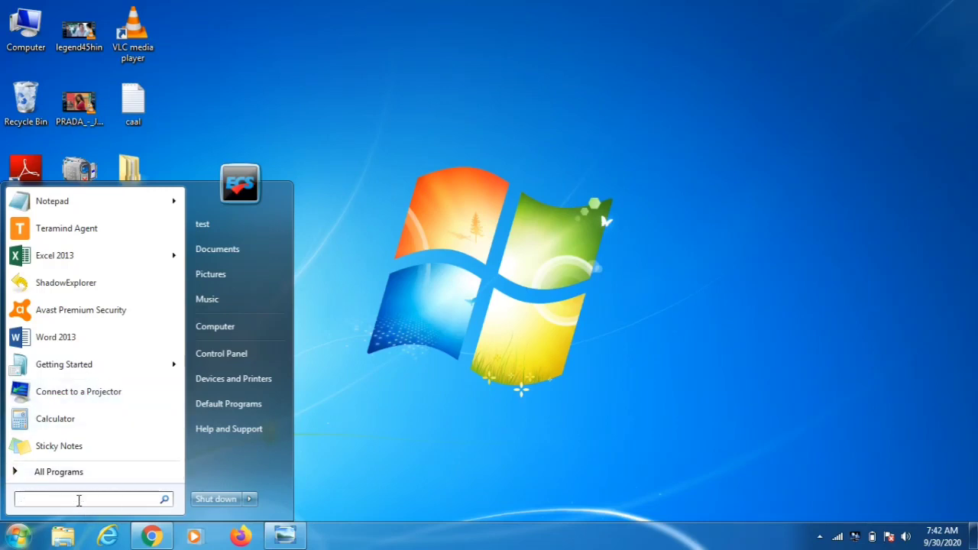
{"action": "type", "text": "note"}
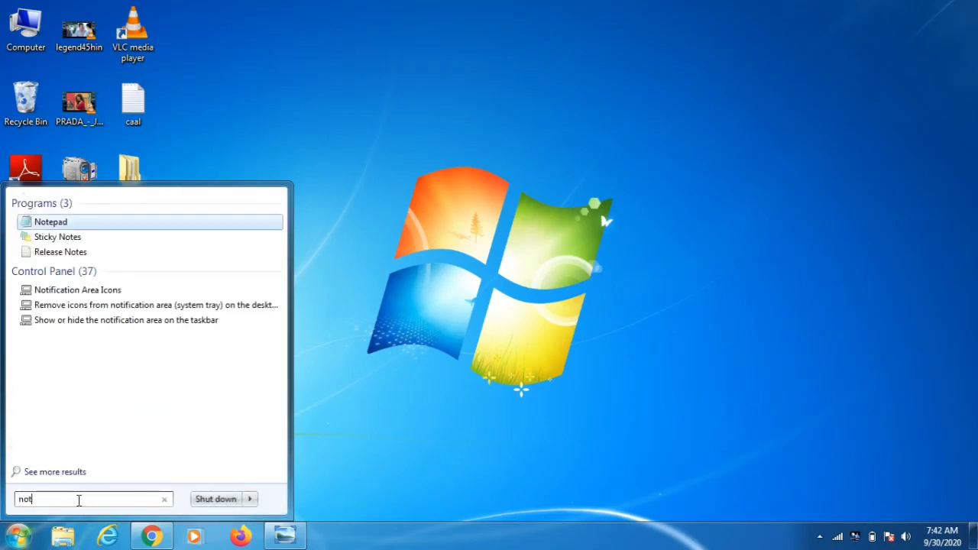
{"action": "right_click", "coordinate": [68, 226]}
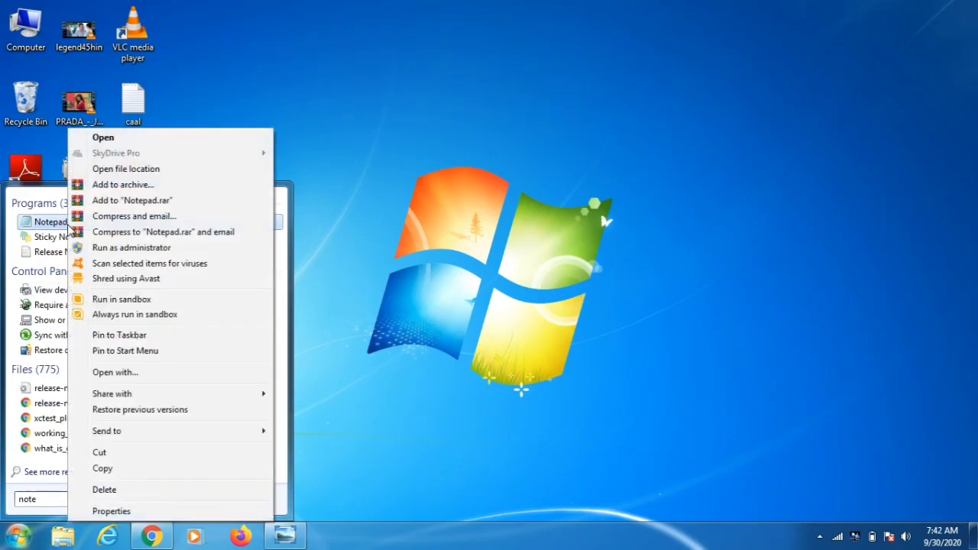
{"action": "left_click", "coordinate": [130, 247]}
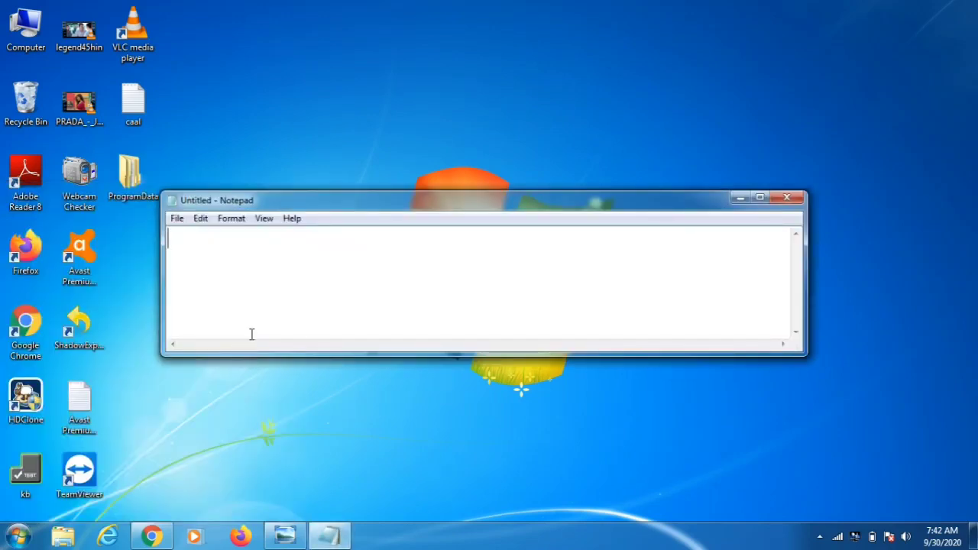
{"action": "left_click", "coordinate": [759, 198]}
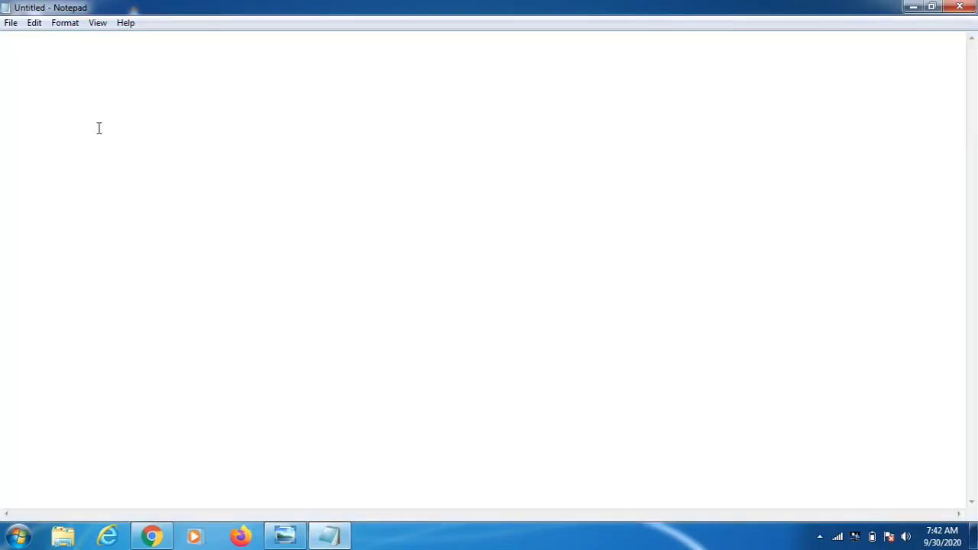
- Begin opening a file and browse to the C:\Windows\System32 folder
{"action": "left_click", "coordinate": [11, 23]}
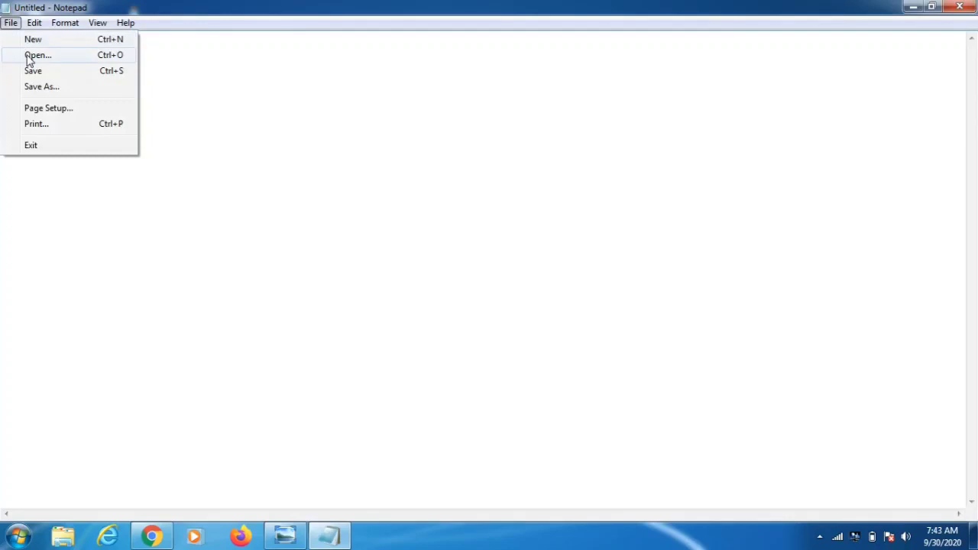
{"action": "left_click", "coordinate": [28, 58]}
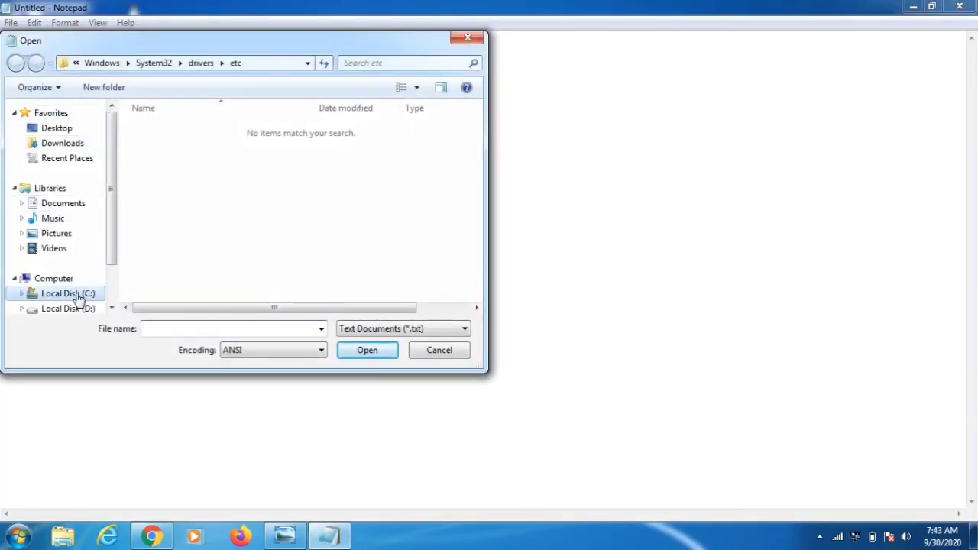
{"action": "left_click", "coordinate": [68, 293]}
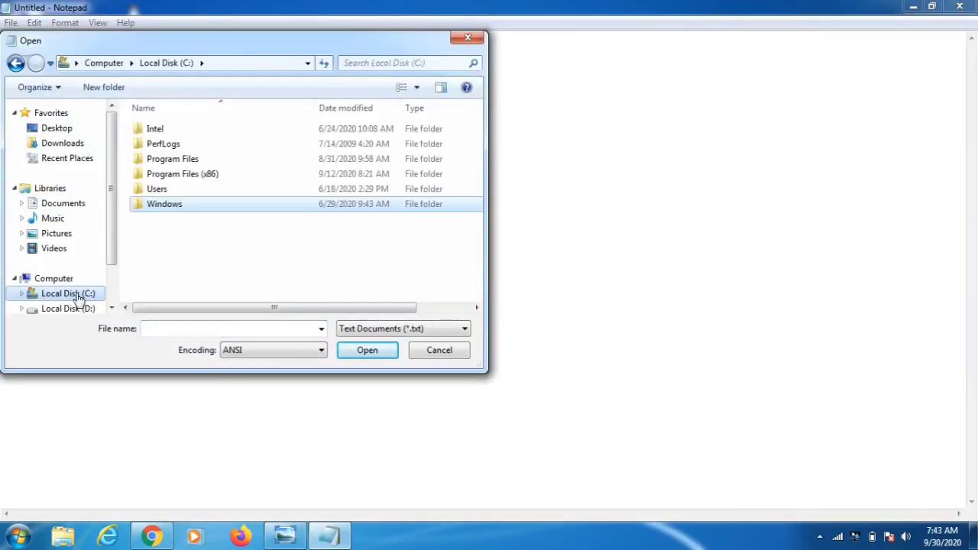
{"action": "double_click", "coordinate": [205, 209]}
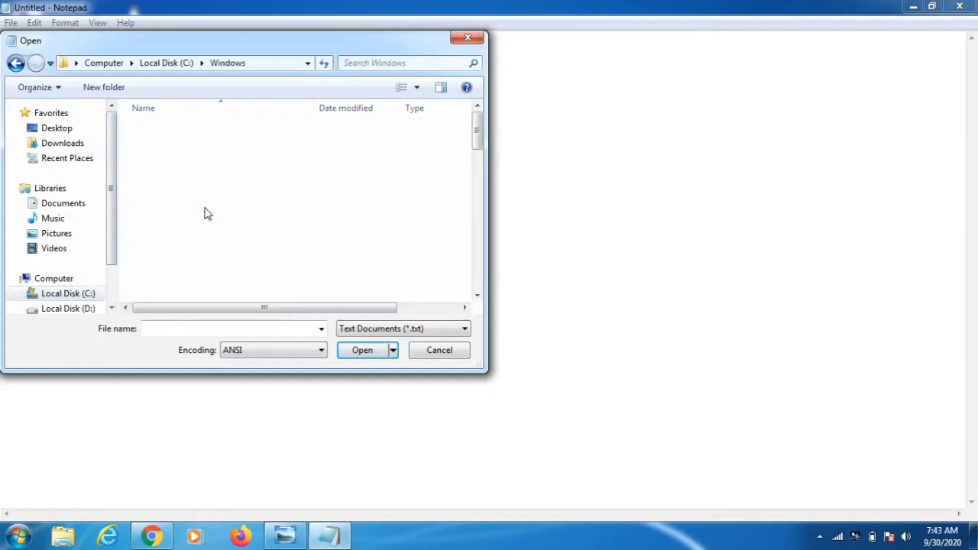
{"action": "scroll", "coordinate": [204, 212], "scroll_direction": "down", "scroll_amount": 5}
{"action": "scroll", "coordinate": [205, 214], "scroll_direction": "down", "scroll_amount": 4}
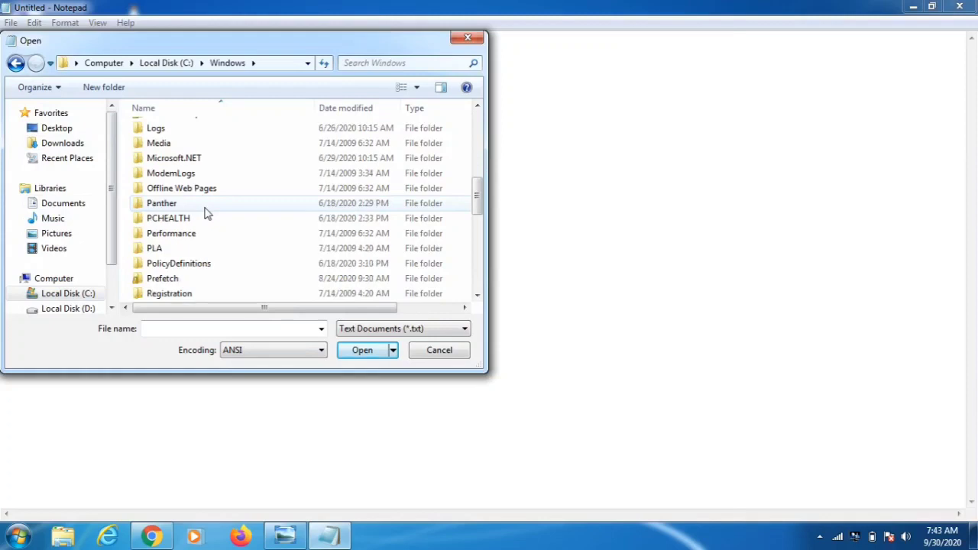
{"action": "scroll", "coordinate": [205, 212], "scroll_direction": "down", "scroll_amount": 3}
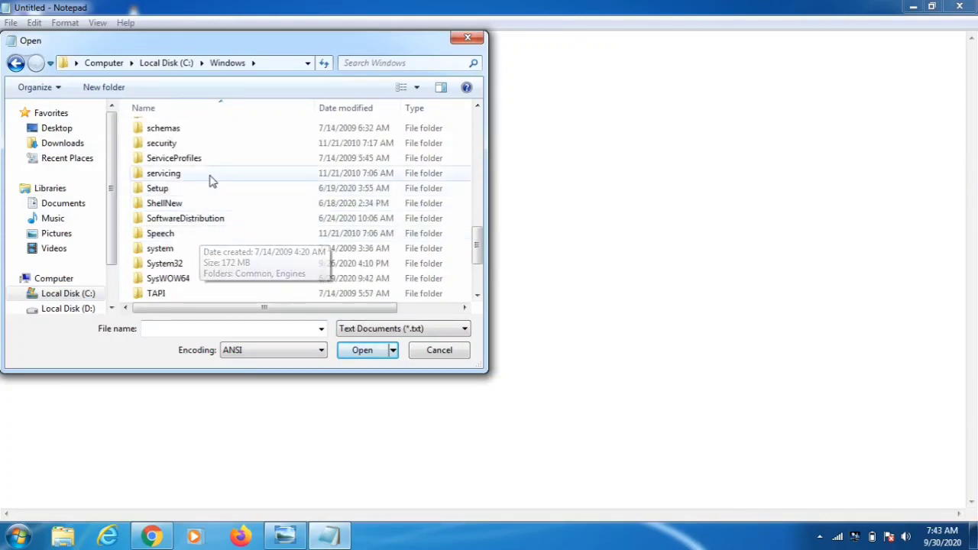
{"action": "left_click", "coordinate": [191, 267]}
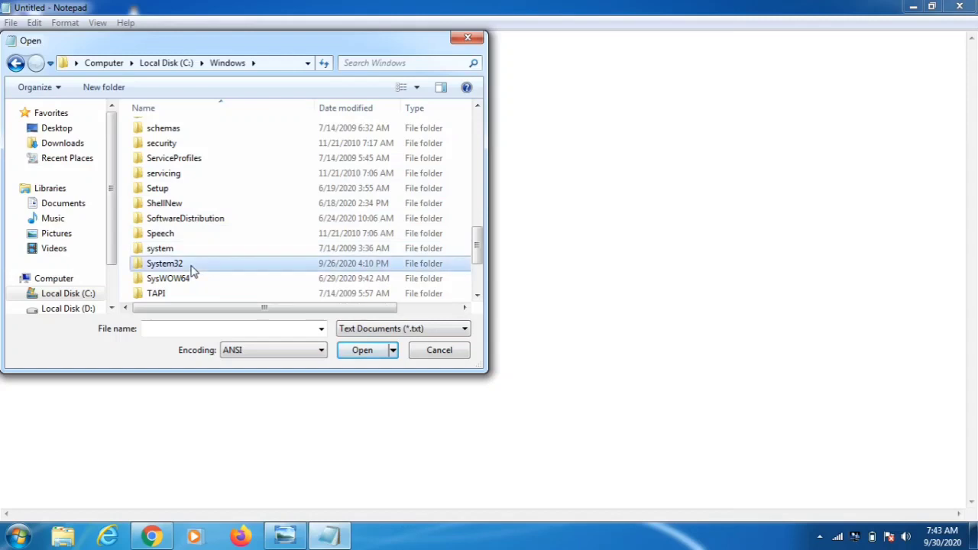
{"action": "double_click", "coordinate": [192, 268]}
- Browse from System32 into the drivers\etc folder
{"action": "scroll", "coordinate": [212, 229], "scroll_direction": "down", "scroll_amount": 3}
{"action": "scroll", "coordinate": [214, 242], "scroll_direction": "down", "scroll_amount": 2}
{"action": "scroll", "coordinate": [214, 243], "scroll_direction": "up", "scroll_amount": 1}
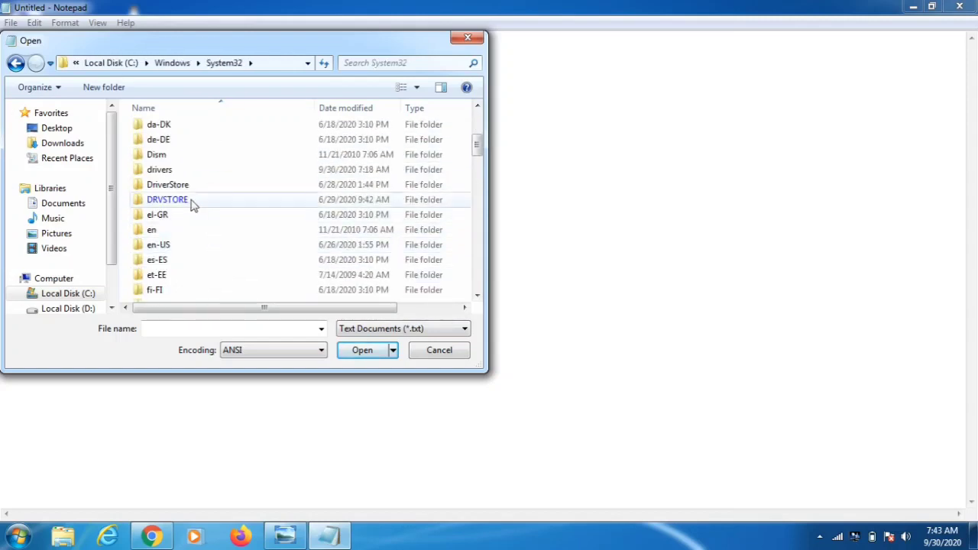
{"action": "left_click", "coordinate": [184, 189]}
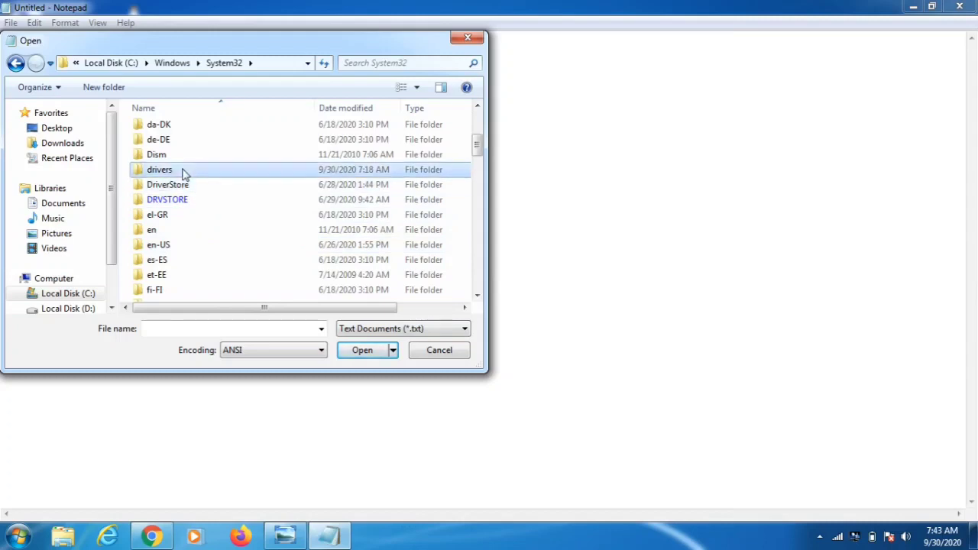
{"action": "double_click", "coordinate": [181, 172]}
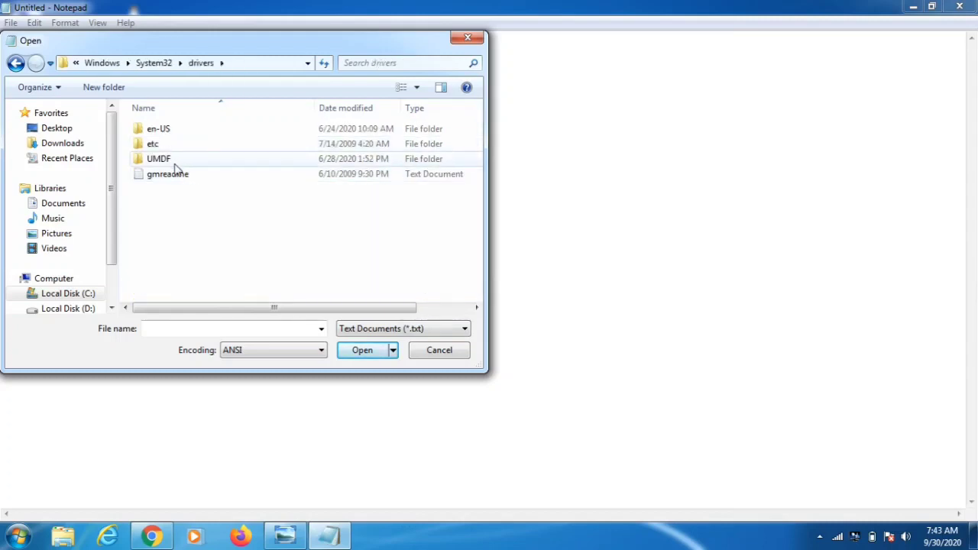
{"action": "double_click", "coordinate": [173, 150]}
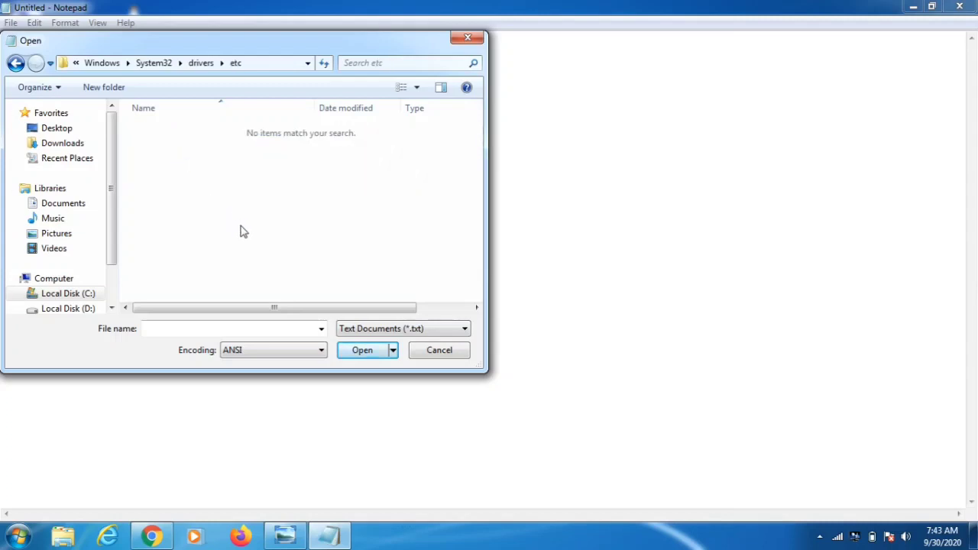
- Set the file filter to All Files and open the hosts file
{"action": "left_click", "coordinate": [392, 334]}
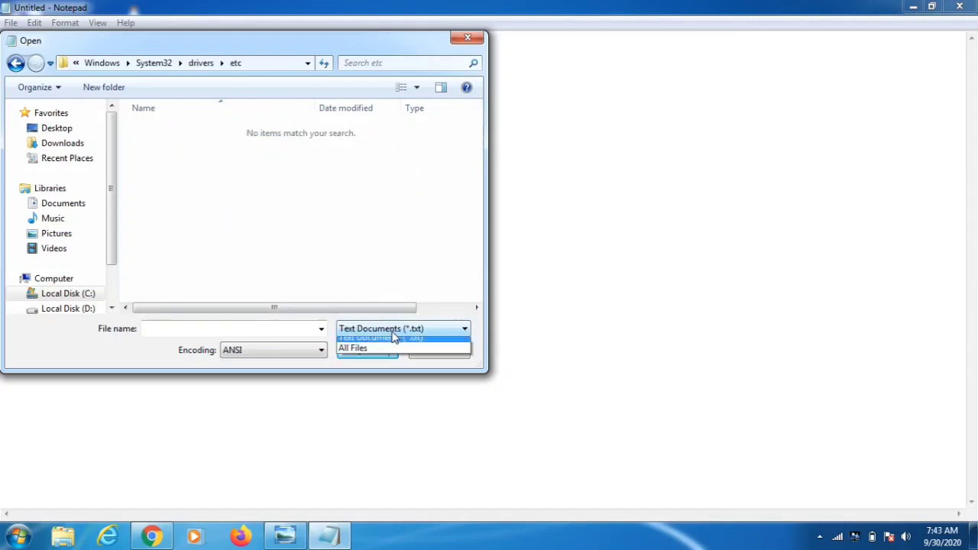
{"action": "left_click", "coordinate": [365, 354]}
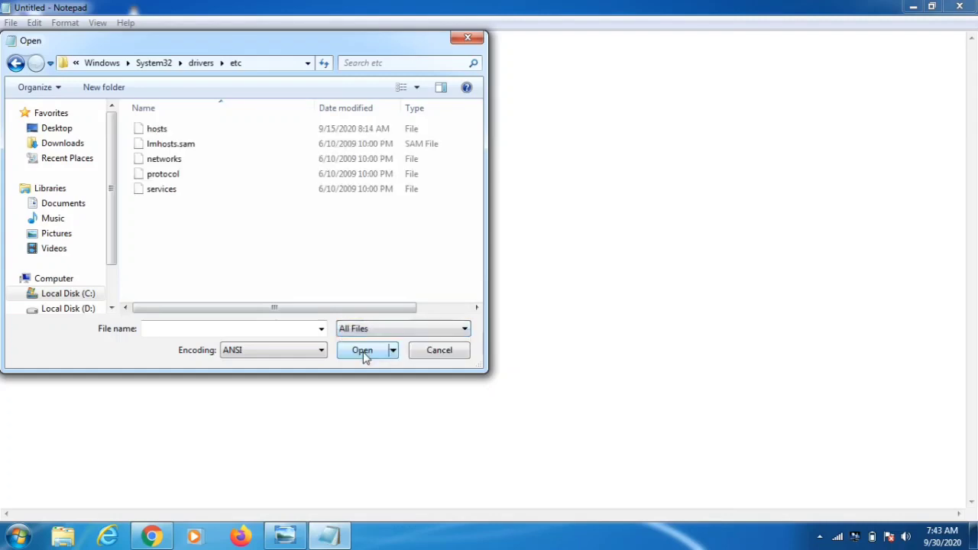
{"action": "double_click", "coordinate": [156, 129]}
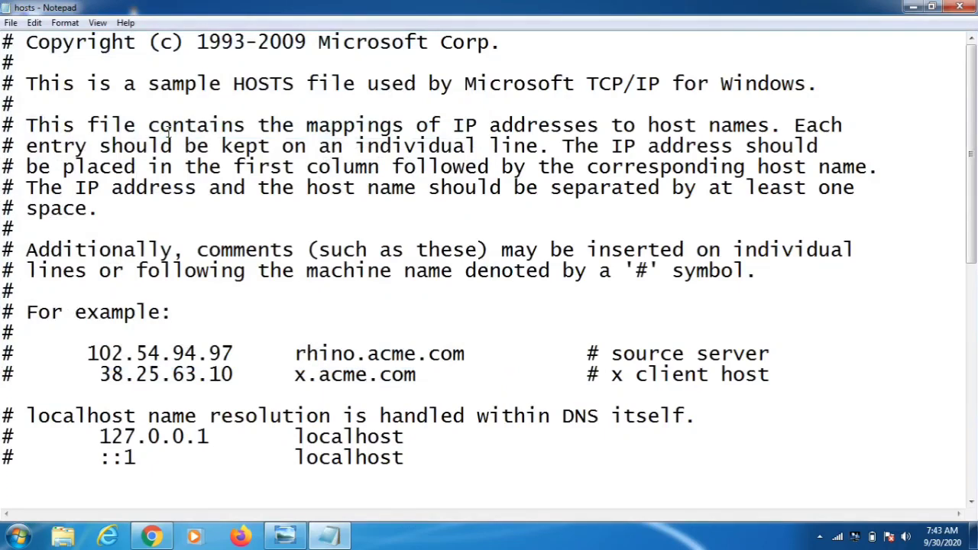
- Examine the hosts file from its header comments to its last line, highlighting the sample and localhost lines
{"action": "scroll", "coordinate": [192, 254], "scroll_direction": "down", "scroll_amount": 1}
{"action": "scroll", "coordinate": [192, 254], "scroll_direction": "down", "scroll_amount": 2}
{"action": "scroll", "coordinate": [288, 295], "scroll_direction": "up", "scroll_amount": 2}
{"action": "scroll", "coordinate": [283, 286], "scroll_direction": "up", "scroll_amount": 1}
{"action": "scroll", "coordinate": [273, 284], "scroll_direction": "down", "scroll_amount": 2}
{"action": "scroll", "coordinate": [273, 284], "scroll_direction": "down", "scroll_amount": 1}
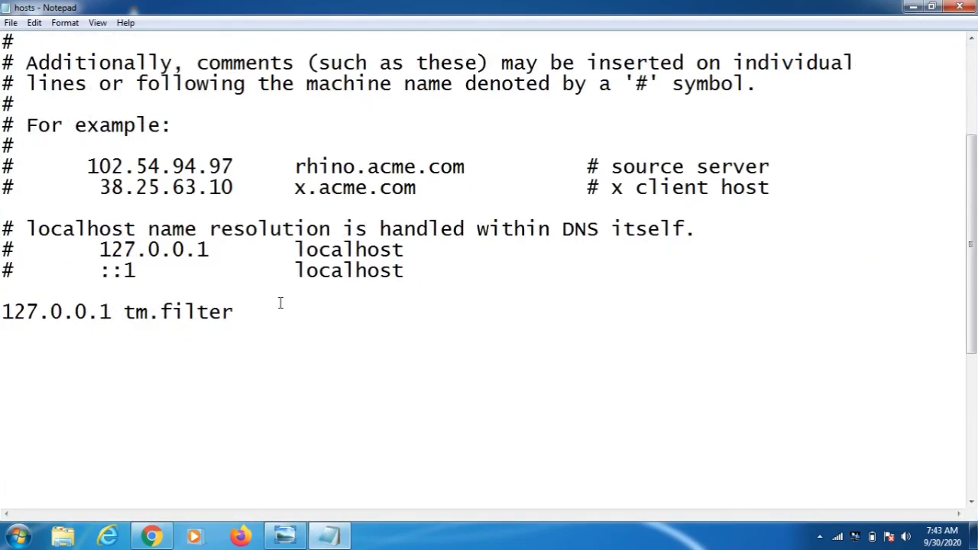
{"action": "left_click_drag", "start_coordinate": [423, 275], "coordinate": [69, 151]}
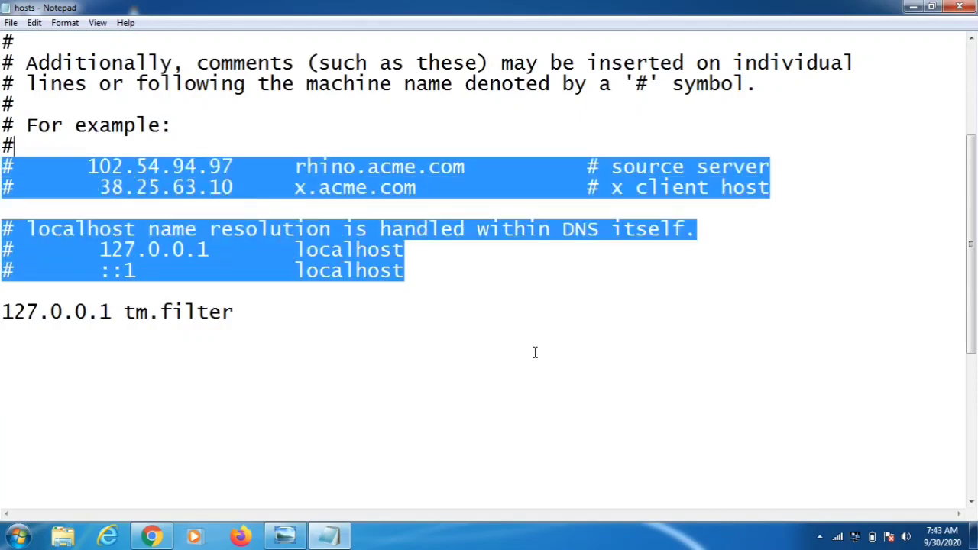
{"action": "left_click", "coordinate": [256, 320]}
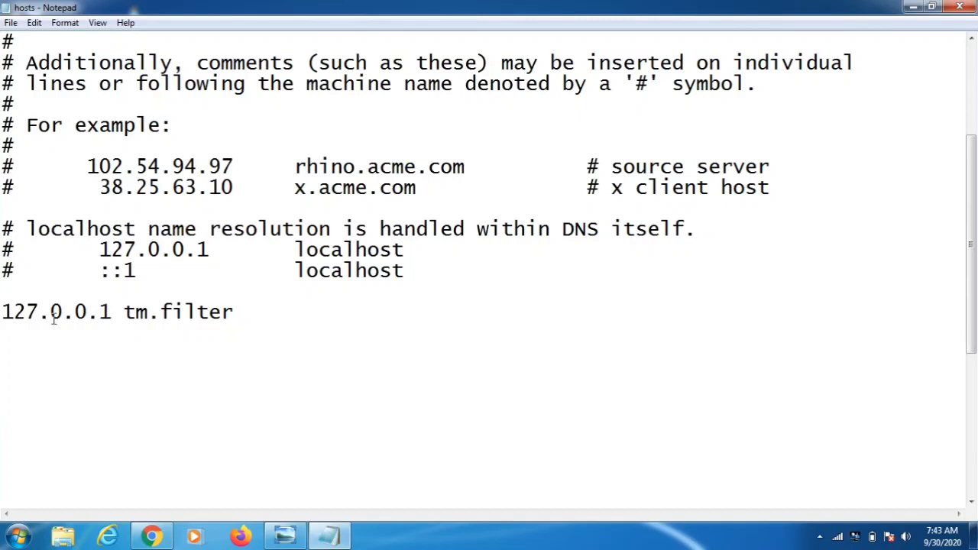
- Delete the text "27.0.0.1 tm.filter" from the entry below the localhost lines in the hosts file
{"action": "left_click_drag", "start_coordinate": [15, 312], "coordinate": [200, 434]}
{"action": "scroll", "coordinate": [201, 434], "scroll_direction": "up", "scroll_amount": 4}
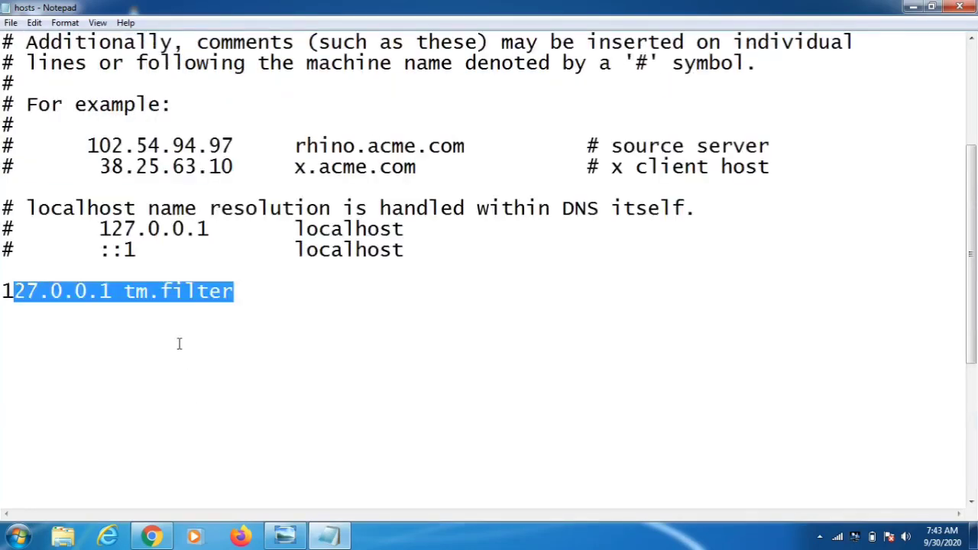
{"action": "right_click", "coordinate": [126, 292]}
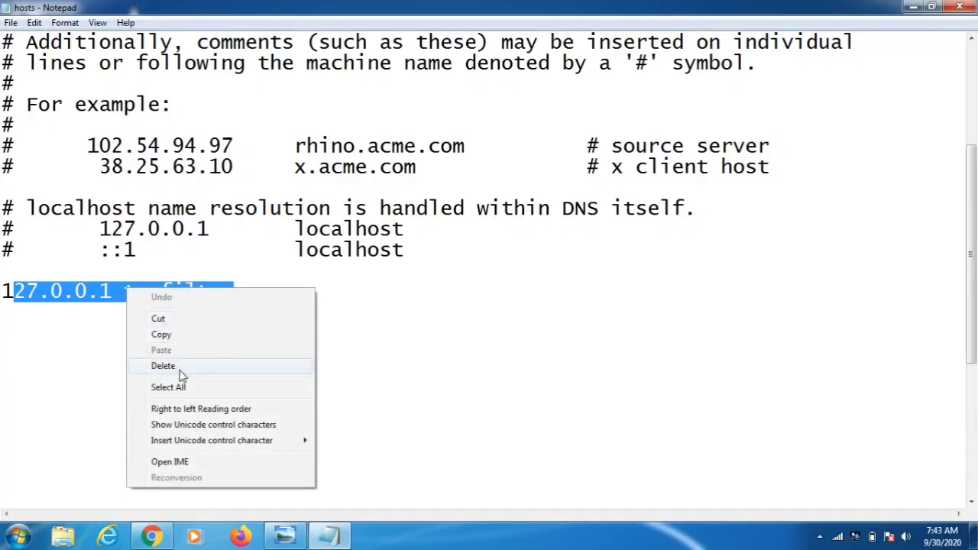
{"action": "left_click", "coordinate": [182, 365]}
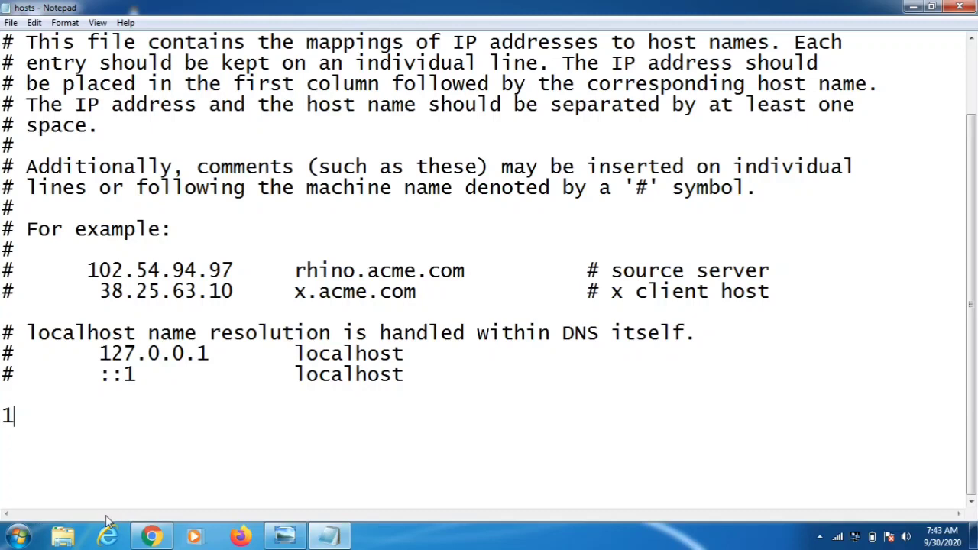
- Close the hosts file in Notepad without saving the changes
{"action": "scroll", "coordinate": [115, 512], "scroll_direction": "up", "scroll_amount": 2}
{"action": "left_click", "coordinate": [11, 22]}
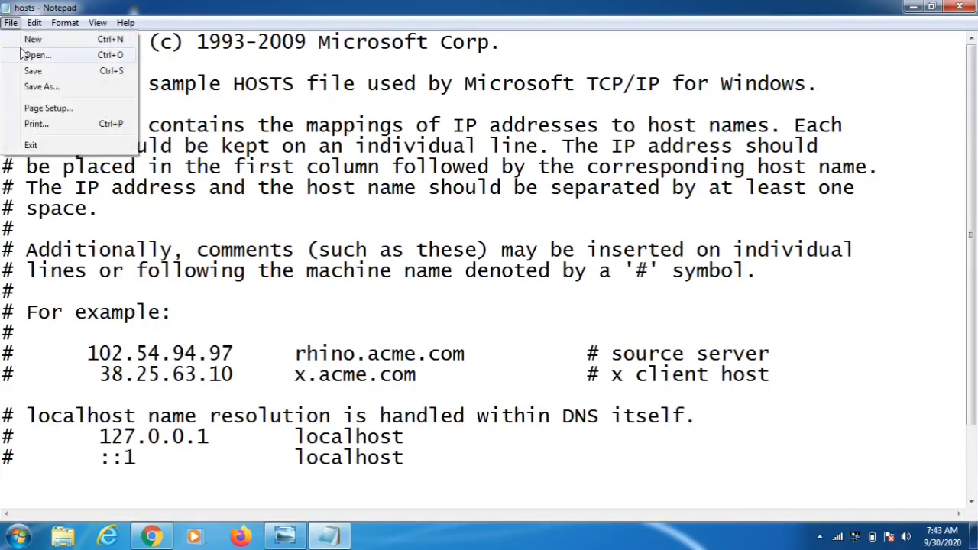
{"action": "left_click", "coordinate": [378, 213]}
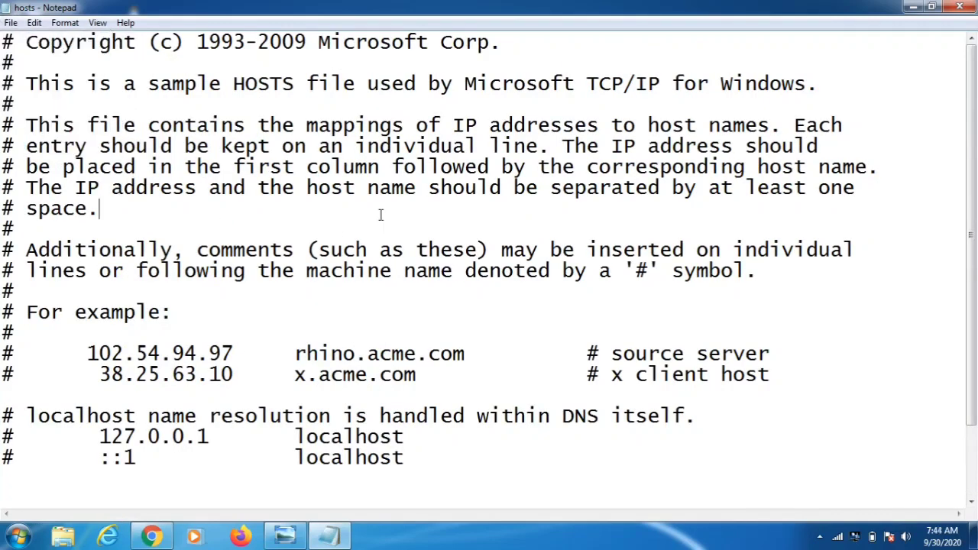
{"action": "left_click", "coordinate": [961, 7]}
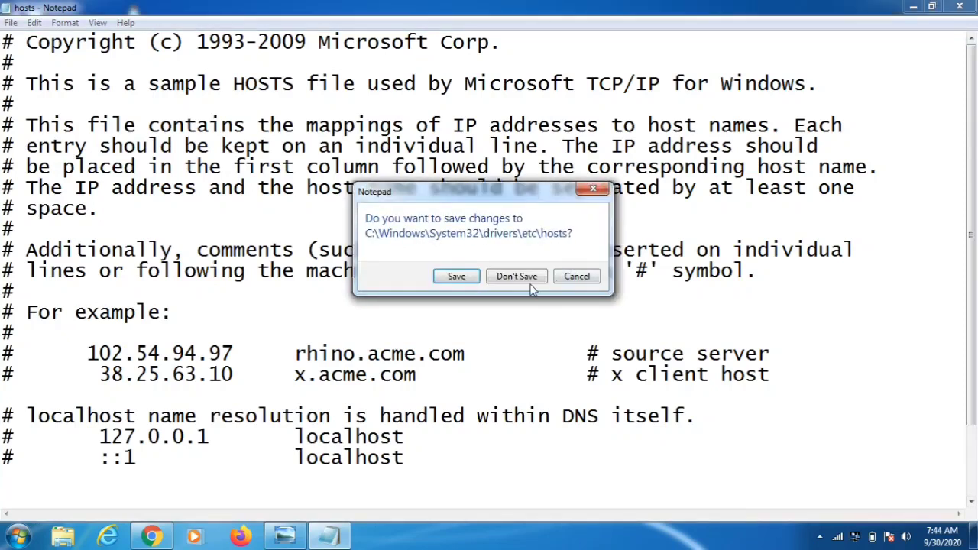
{"action": "left_click", "coordinate": [526, 279]}
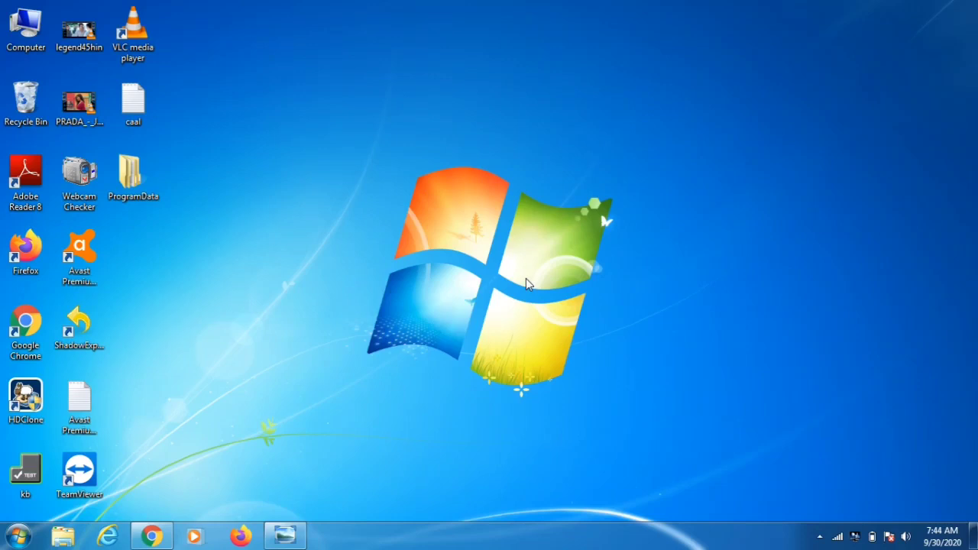
- Open Programs and Features by running appwiz.cpl, review the installed programs by install date, and close the window
{"action": "left_click", "coordinate": [17, 537]}
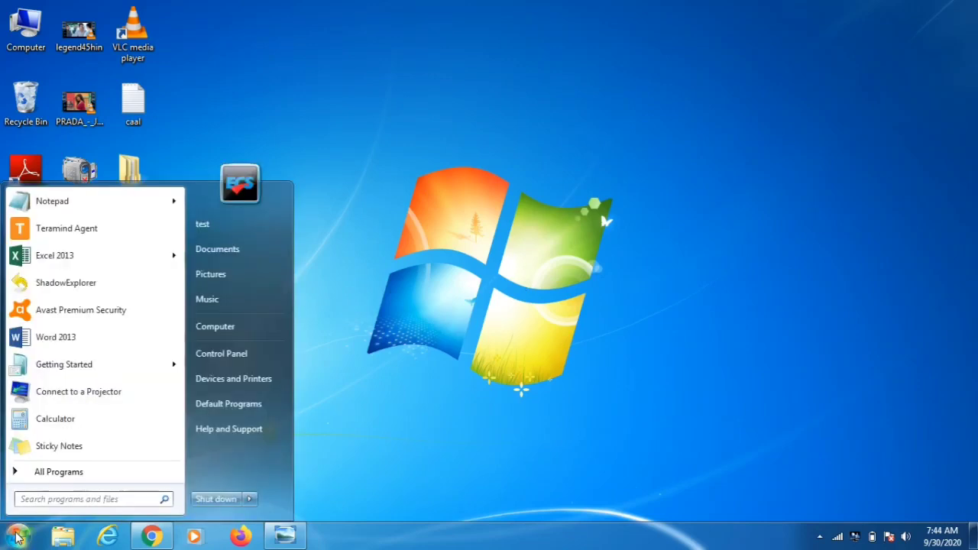
{"action": "left_click", "coordinate": [62, 499]}
{"action": "type", "text": "a"}
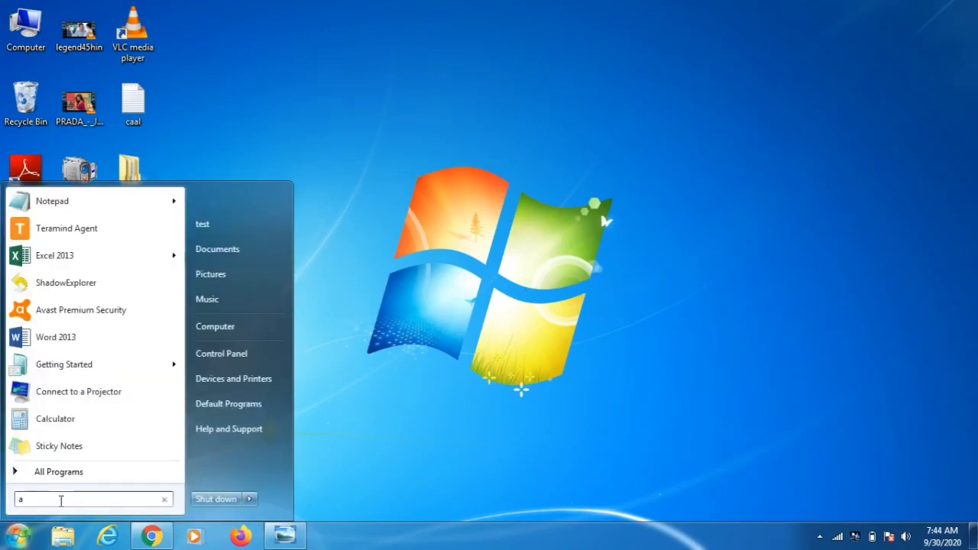
{"action": "type", "text": "ppwiz."}
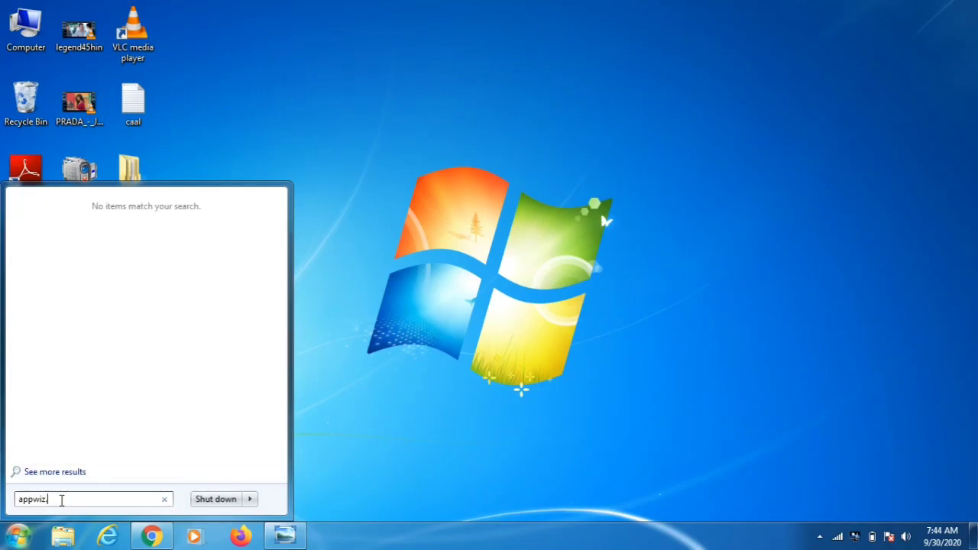
{"action": "type", "text": "cpl"}
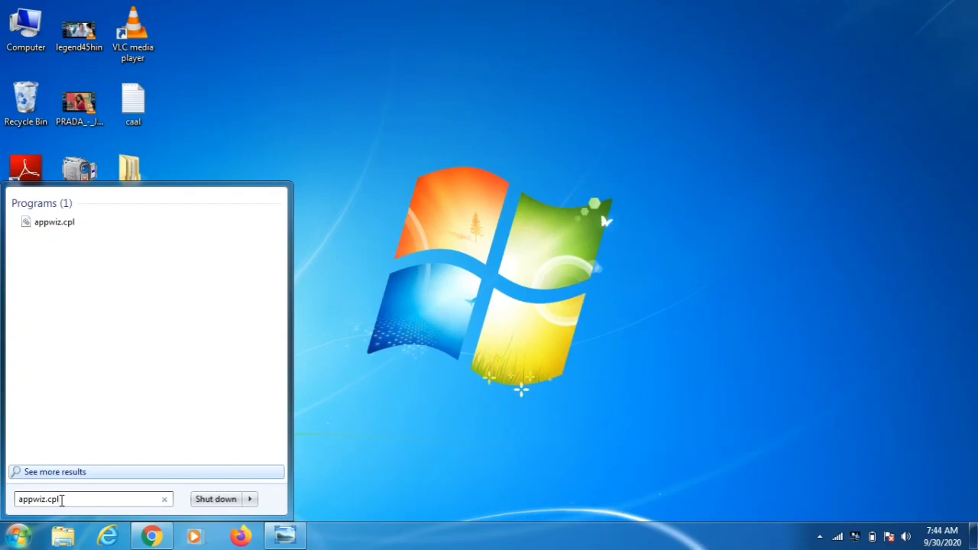
{"action": "left_click", "coordinate": [64, 228]}
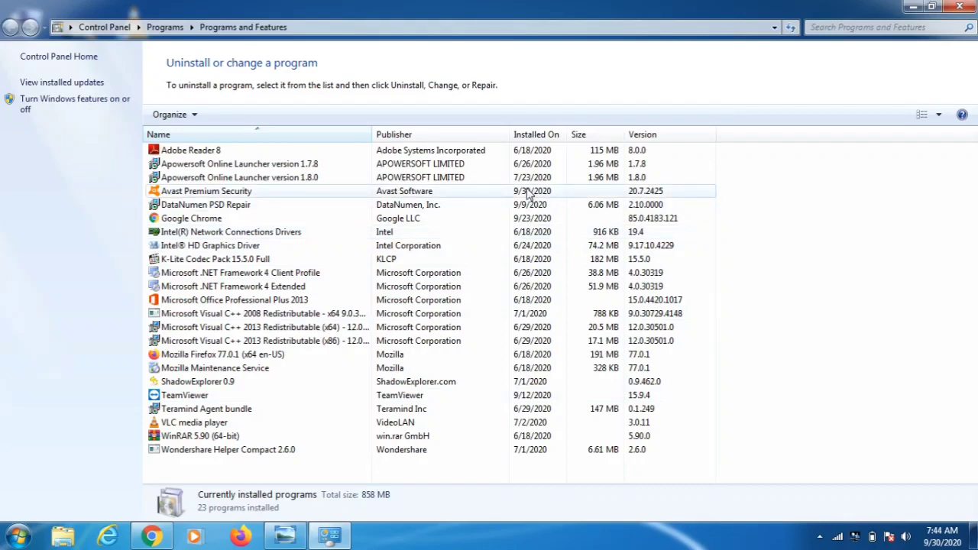
{"action": "left_click", "coordinate": [528, 277]}
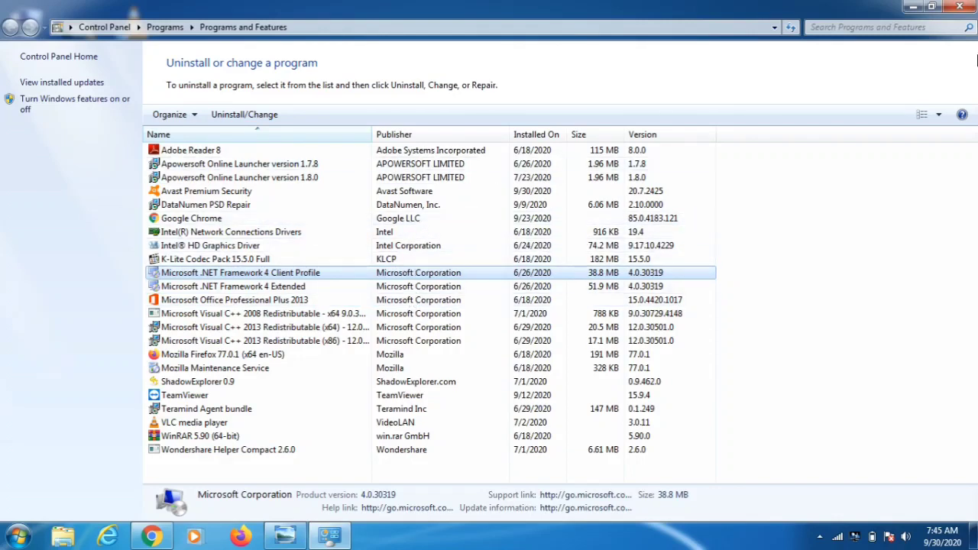
{"action": "left_click", "coordinate": [959, 7]}
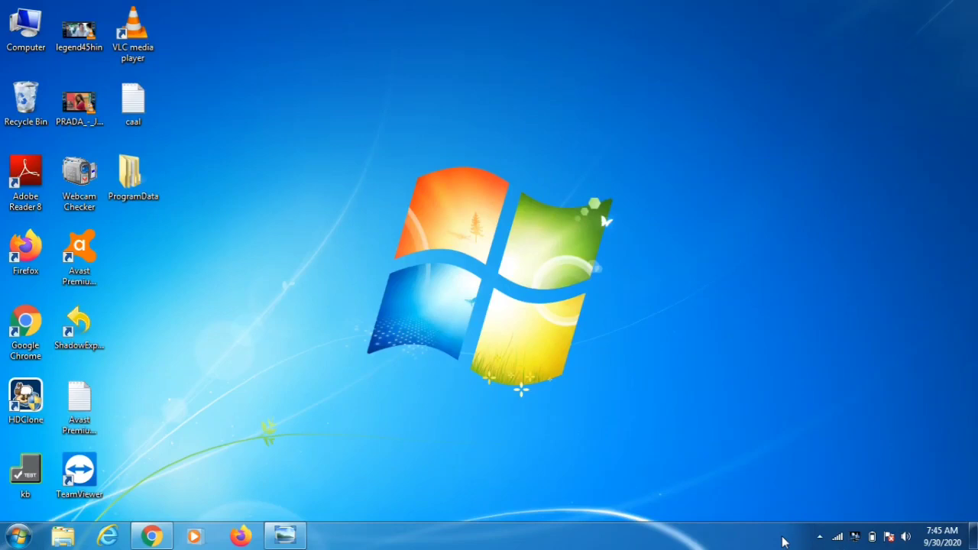
- Open Windows Task Manager and look over the list of running processes
{"action": "right_click", "coordinate": [781, 537]}
{"action": "left_click", "coordinate": [835, 491]}
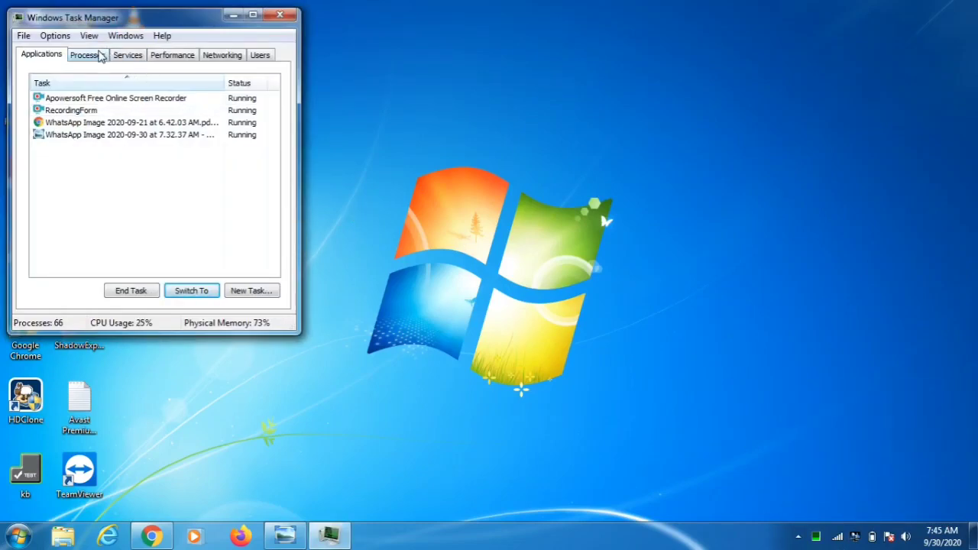
{"action": "left_click", "coordinate": [84, 57]}
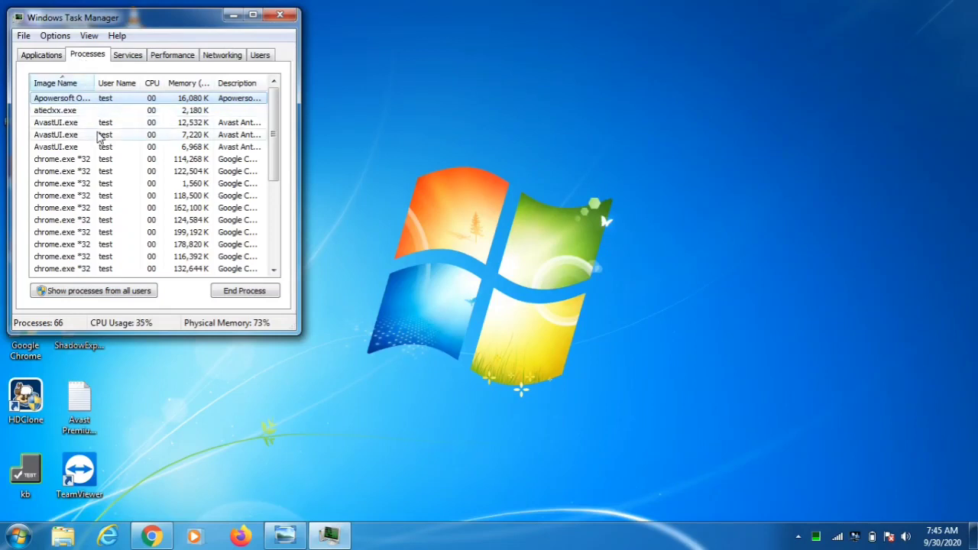
{"action": "scroll", "coordinate": [103, 164], "scroll_direction": "down", "scroll_amount": 2}
{"action": "scroll", "coordinate": [101, 174], "scroll_direction": "up", "scroll_amount": 2}
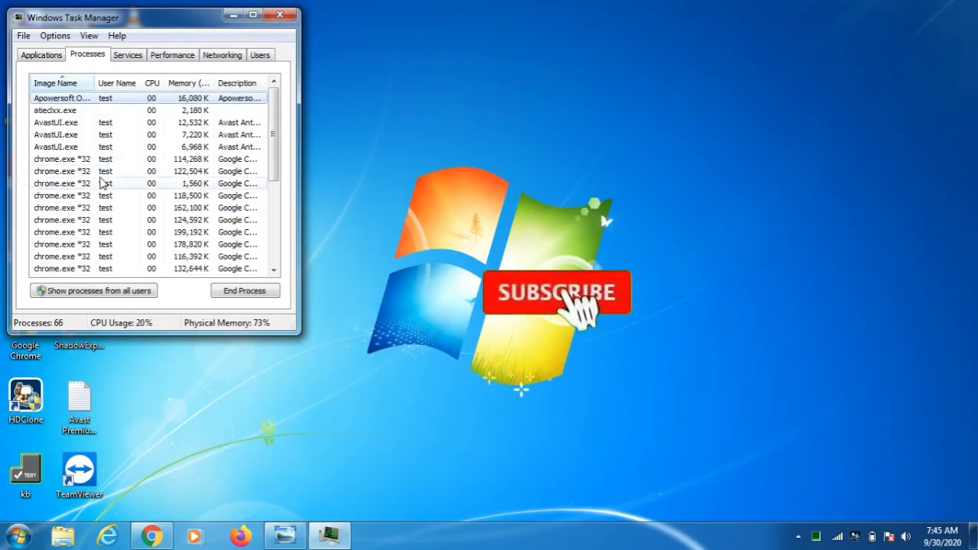
- Examine the whole process list and the actions available for the chrome.exe processes without ending any, and close Task Manager
{"action": "right_click", "coordinate": [59, 185]}
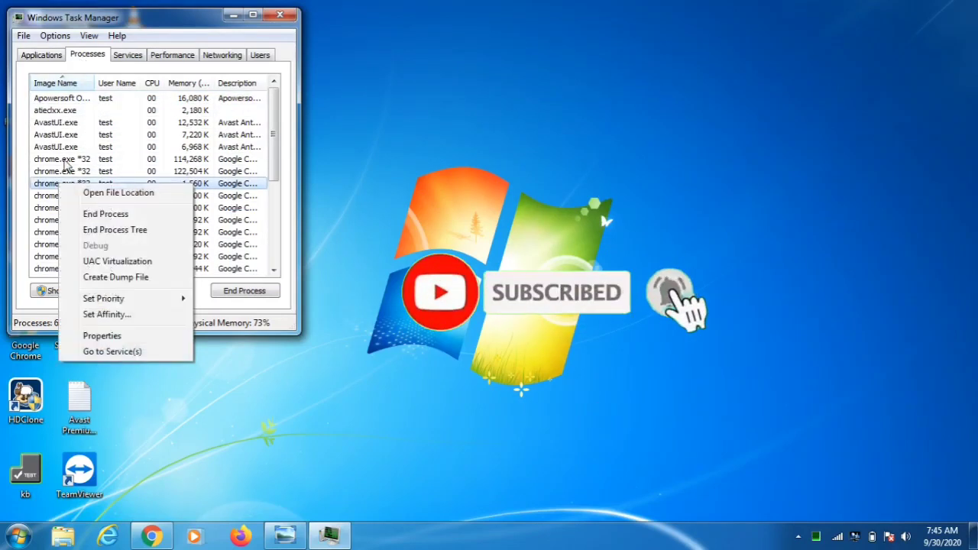
{"action": "left_click", "coordinate": [59, 151]}
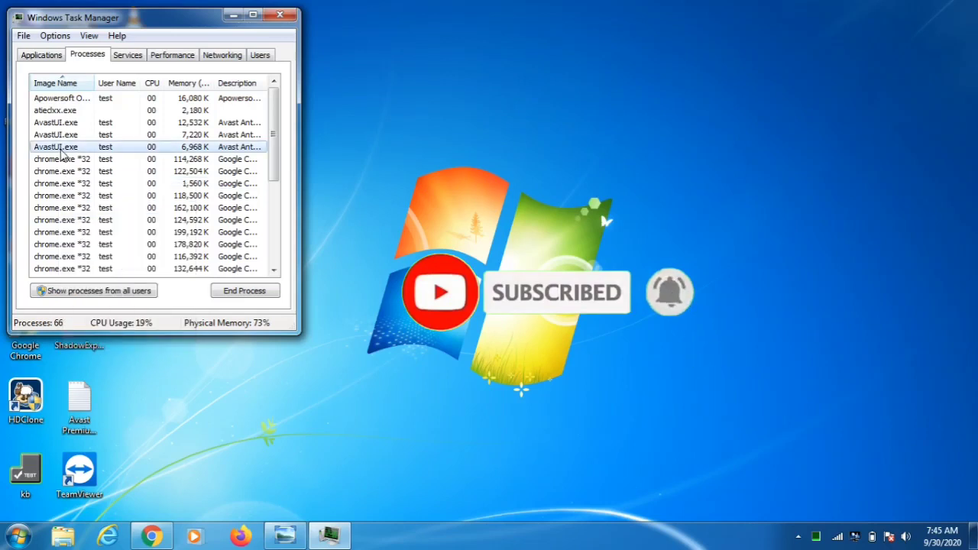
{"action": "scroll", "coordinate": [67, 179], "scroll_direction": "down", "scroll_amount": 3}
{"action": "scroll", "coordinate": [67, 181], "scroll_direction": "down", "scroll_amount": 2}
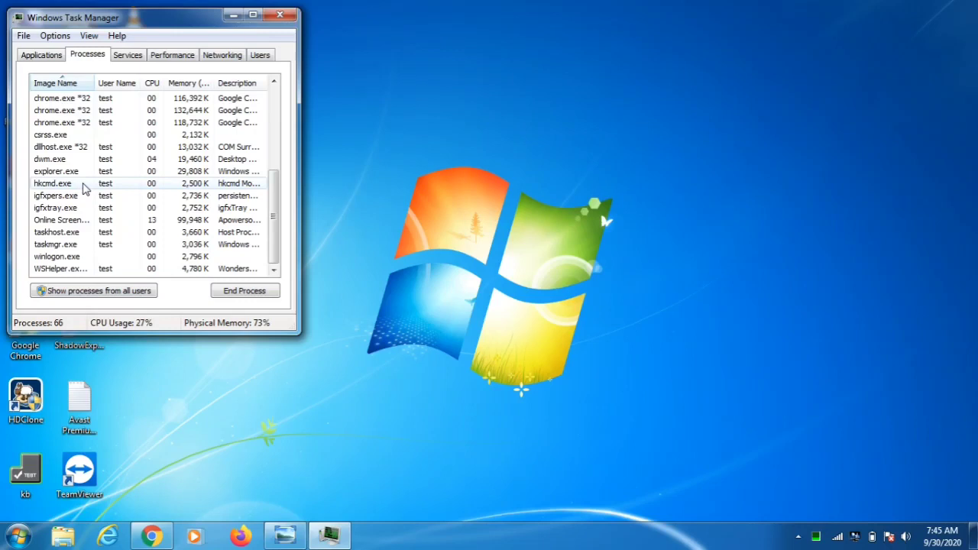
{"action": "scroll", "coordinate": [85, 189], "scroll_direction": "up", "scroll_amount": 4}
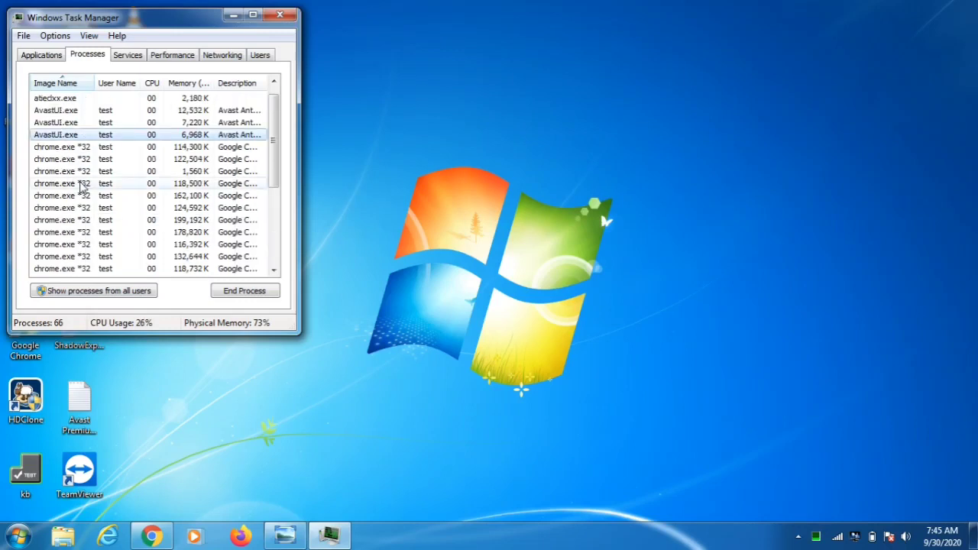
{"action": "scroll", "coordinate": [82, 187], "scroll_direction": "up", "scroll_amount": 1}
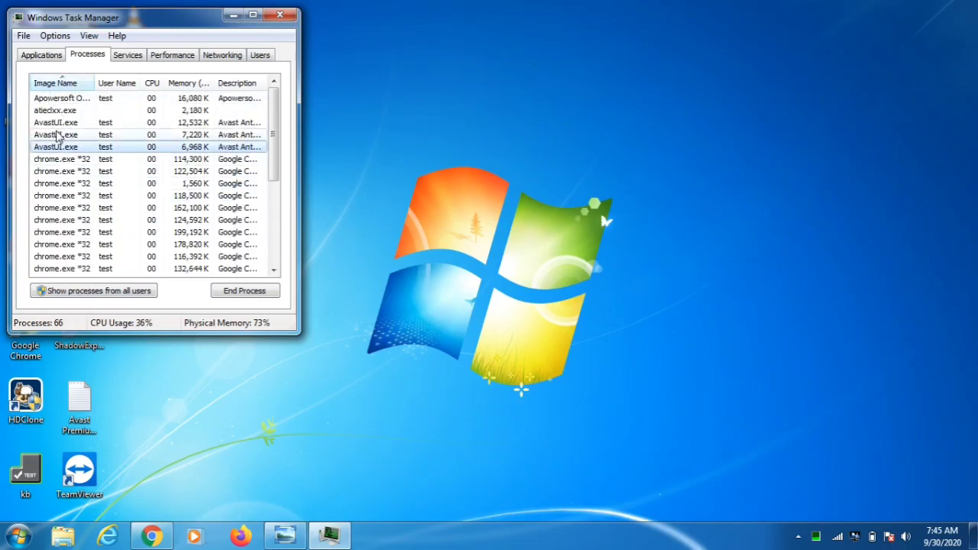
{"action": "right_click", "coordinate": [62, 171]}
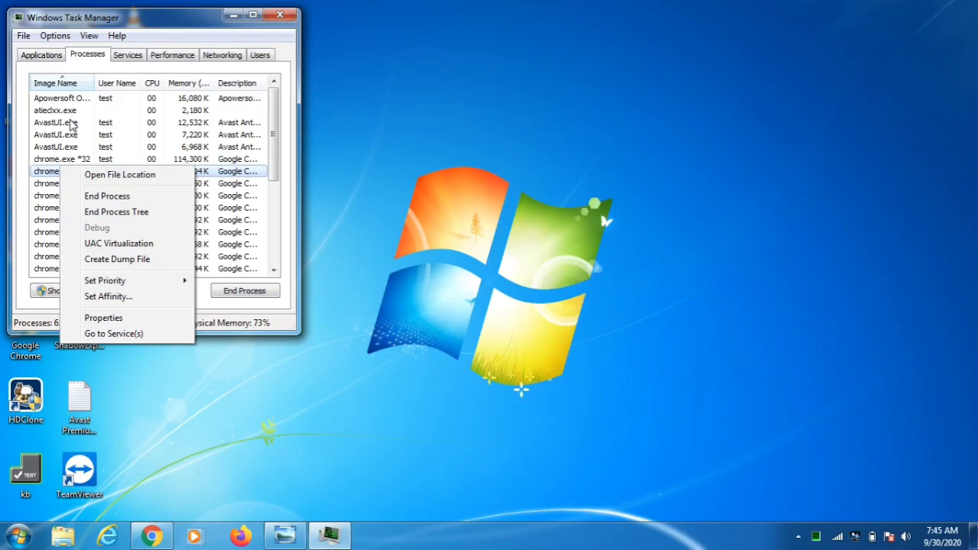
{"action": "left_click", "coordinate": [71, 124]}
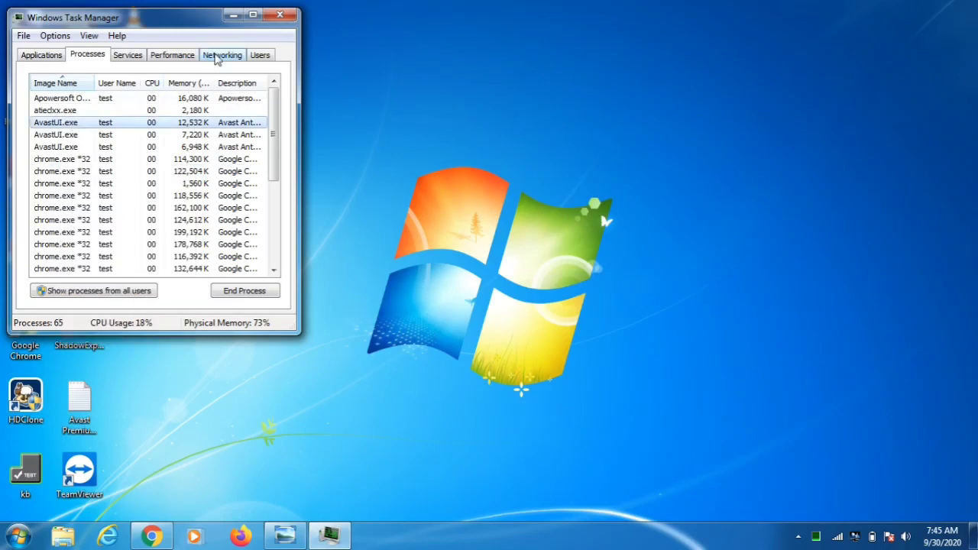
{"action": "left_click", "coordinate": [280, 17]}
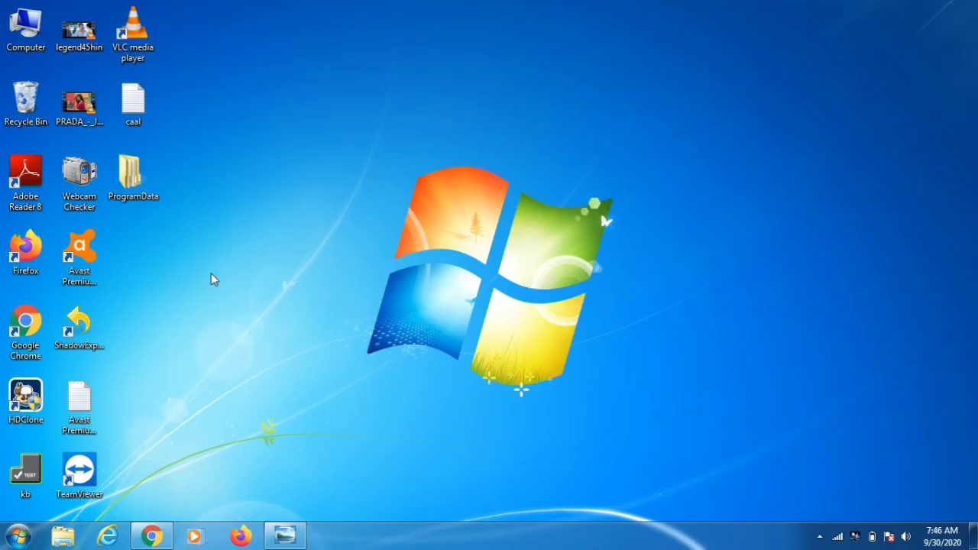
- Launch System Restore by running rstrui.exe and proceed to its list of restore points
{"action": "left_click", "coordinate": [18, 536]}
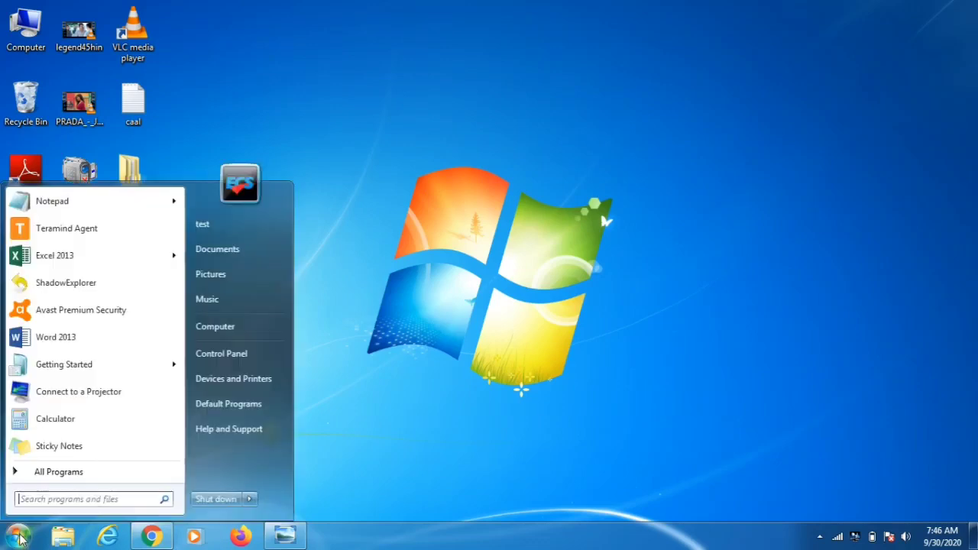
{"action": "left_click", "coordinate": [48, 501]}
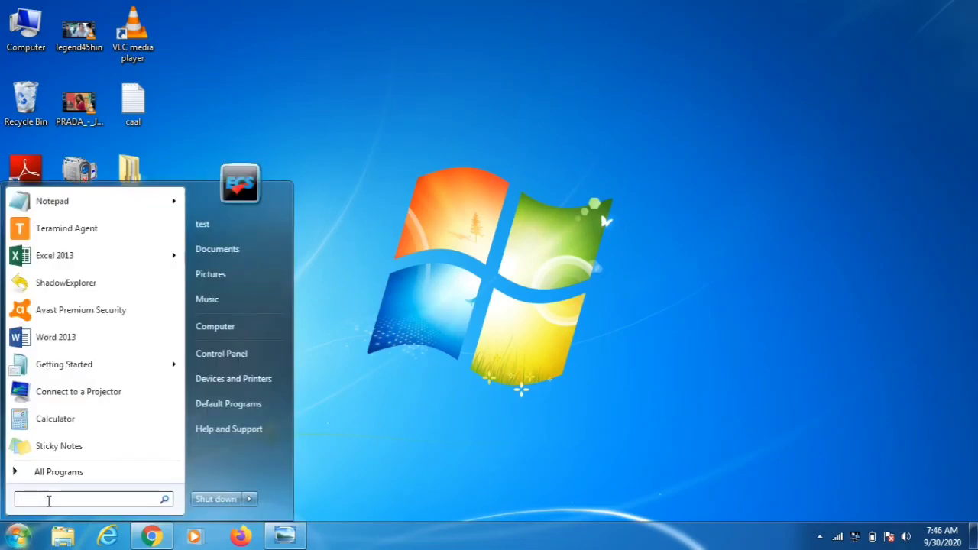
{"action": "type", "text": "rstr"}
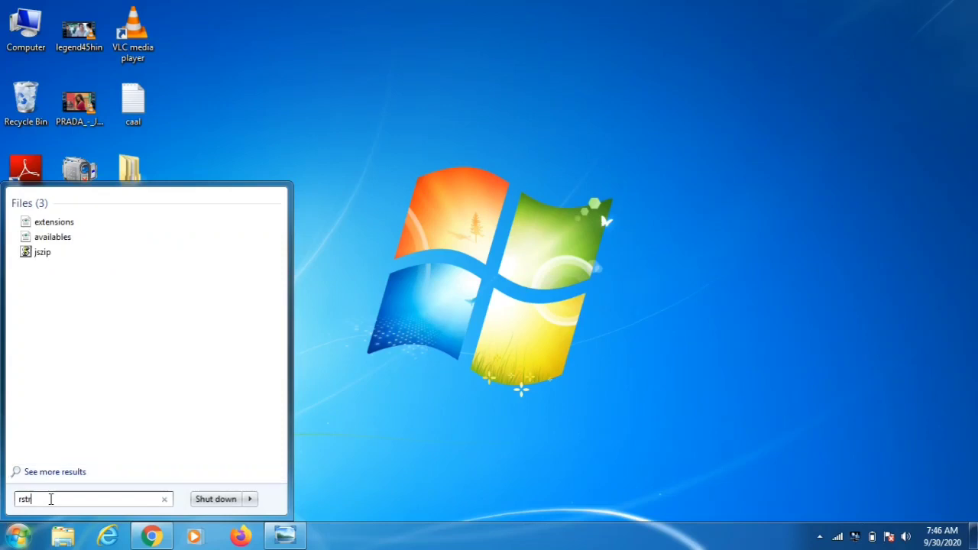
{"action": "type", "text": "ui.exe"}
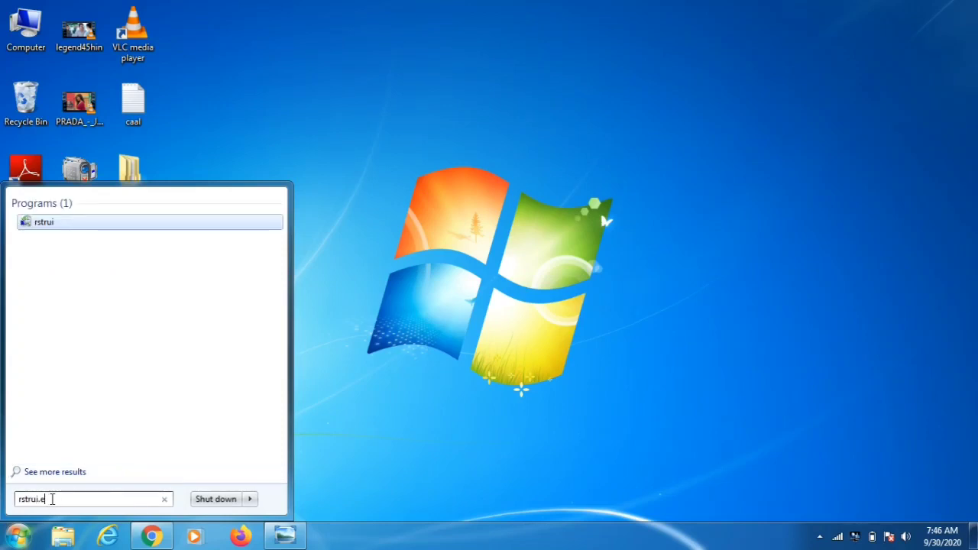
{"action": "left_click", "coordinate": [47, 226]}
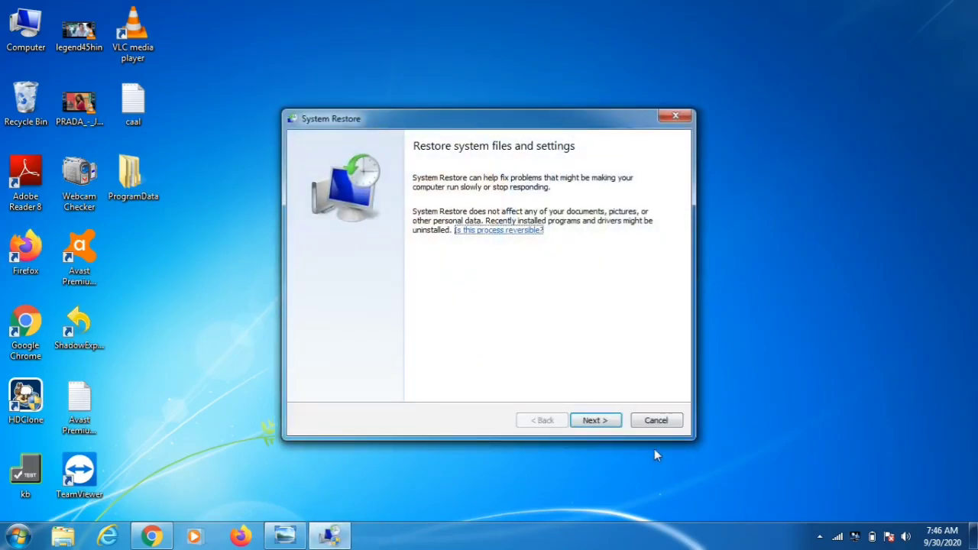
{"action": "left_click", "coordinate": [593, 419]}
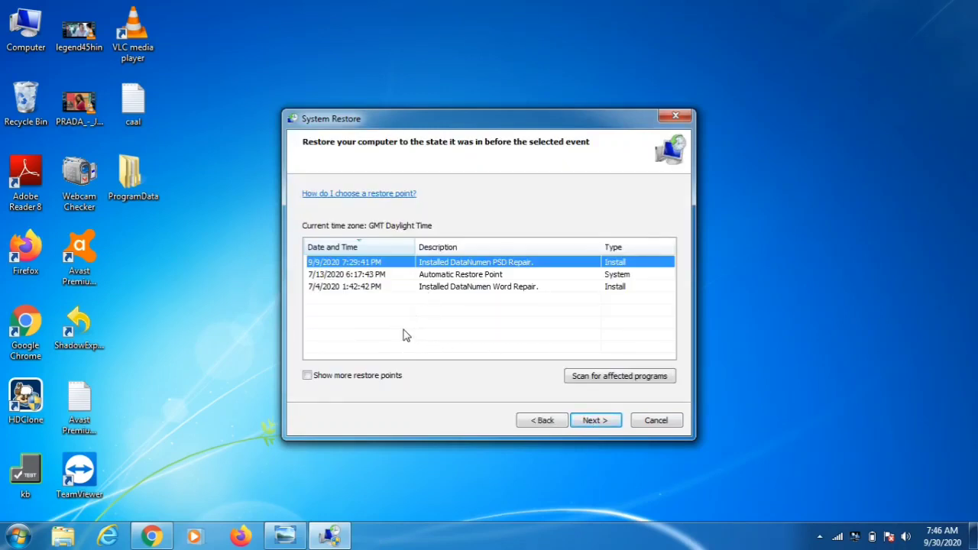
- Show more restore points, choose the 9/9/2020 7:29:41 PM one, proceed to its confirmation page, and close System Restore without restoring
{"action": "left_click", "coordinate": [306, 378]}
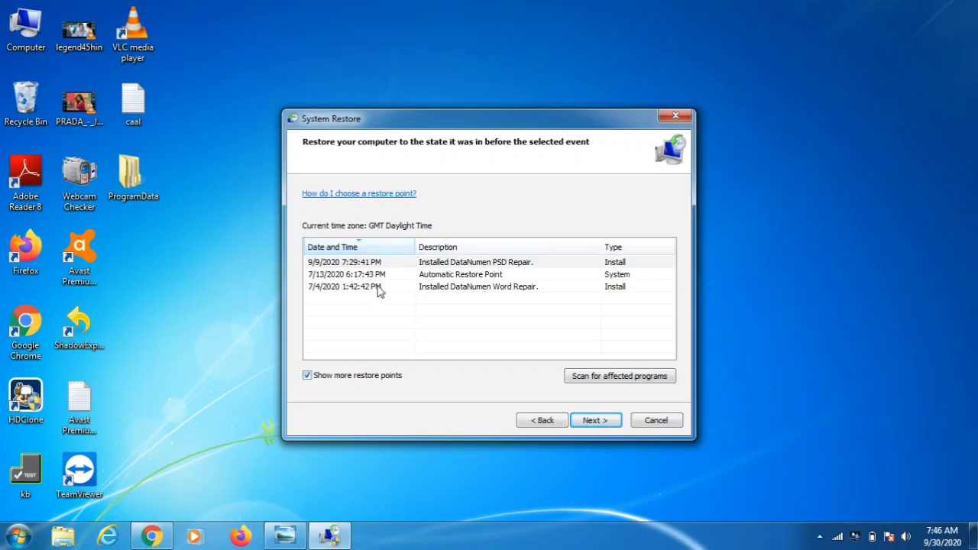
{"action": "left_click", "coordinate": [320, 276]}
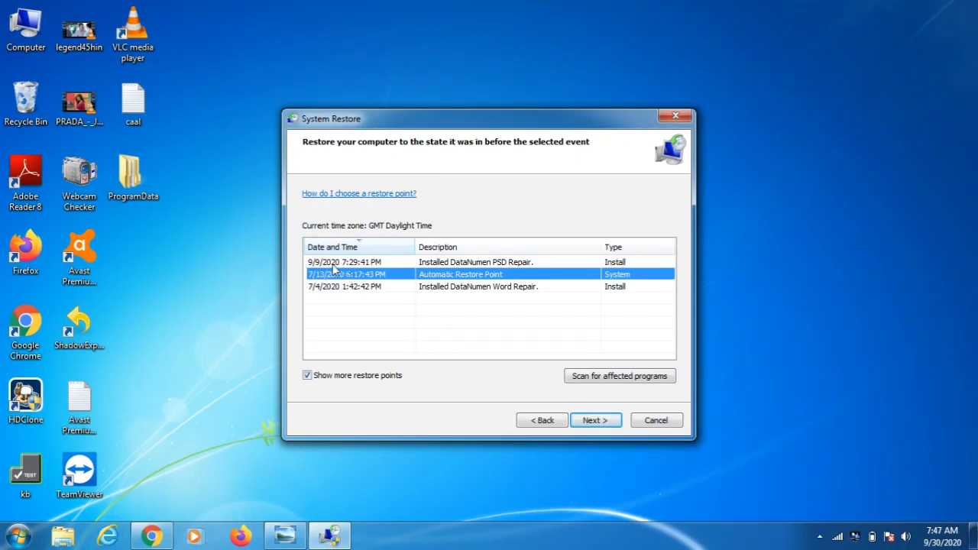
{"action": "left_click", "coordinate": [334, 263]}
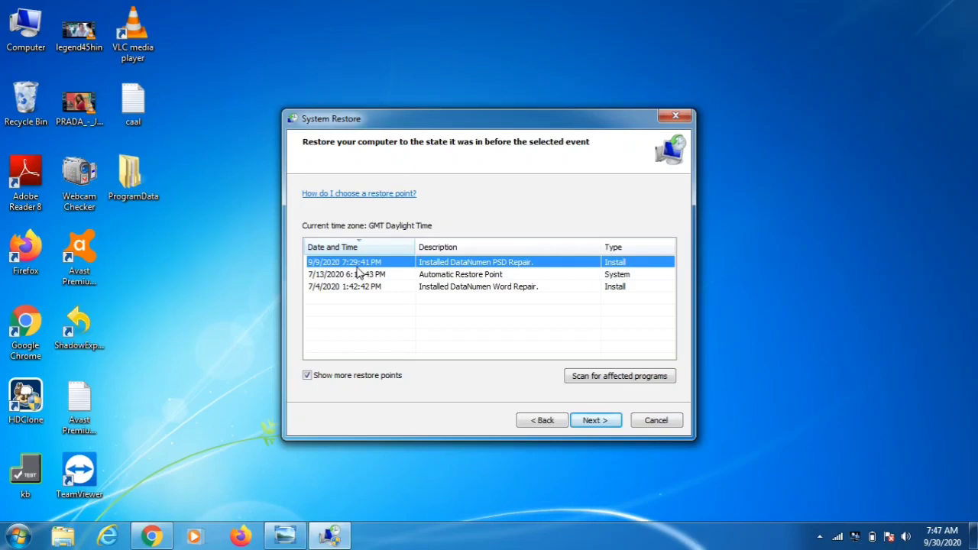
{"action": "left_click", "coordinate": [597, 430]}
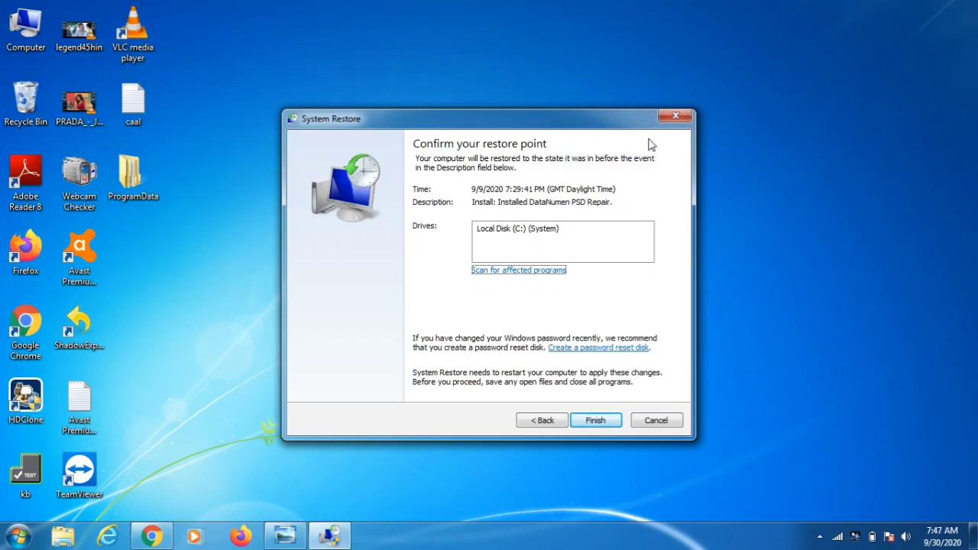
{"action": "left_click", "coordinate": [672, 115]}
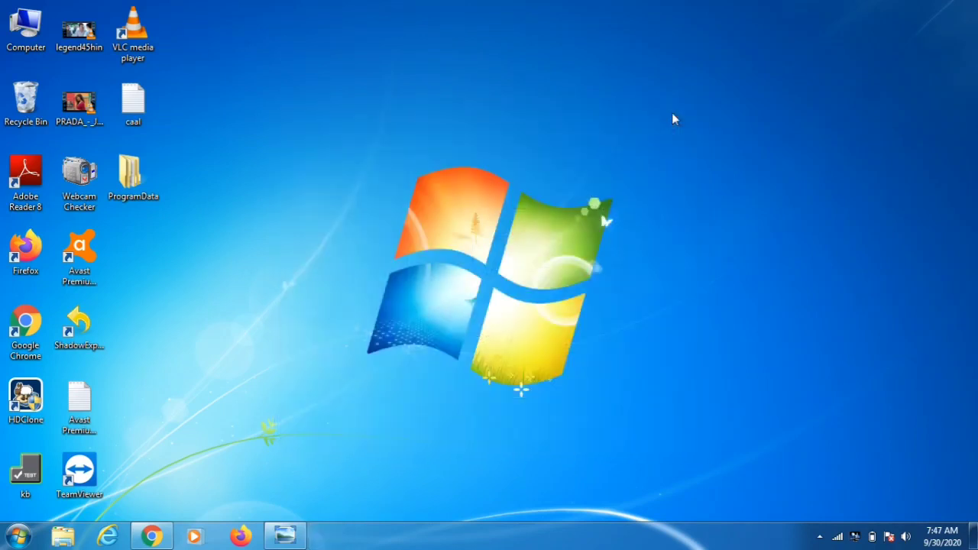
- Switch to Chrome, replace the WhatsApp PDF tab with a new one, and open shadowexplorer.com/downloads.html
{"action": "left_click", "coordinate": [151, 537]}
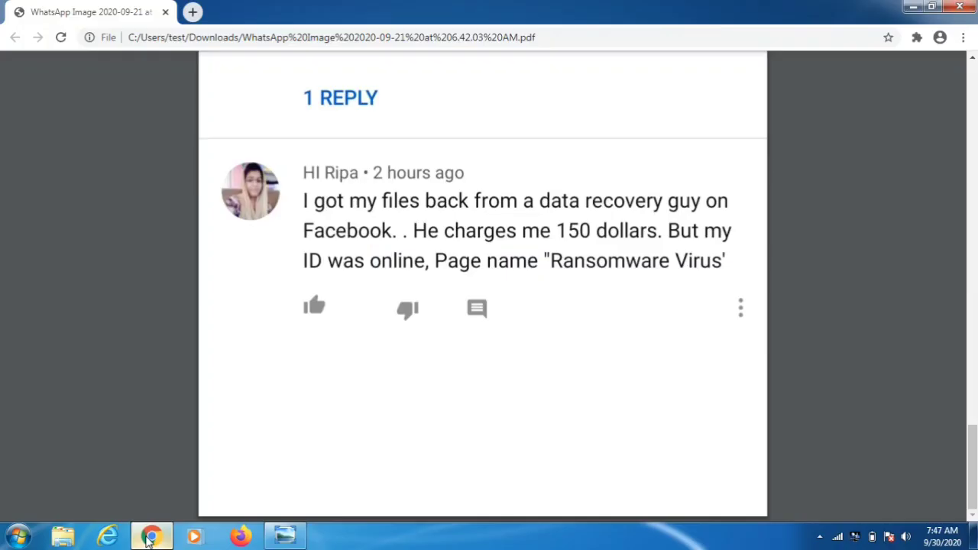
{"action": "left_click", "coordinate": [192, 13]}
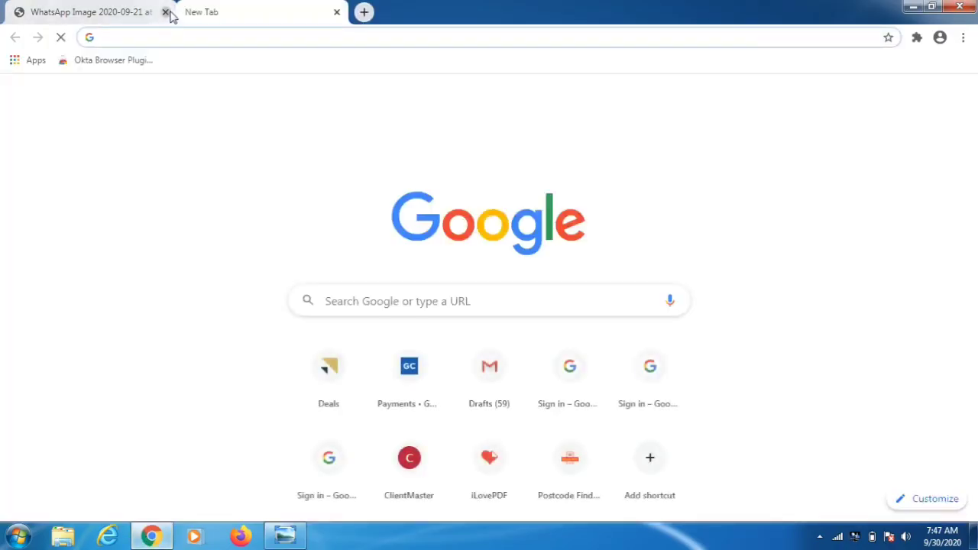
{"action": "left_click", "coordinate": [159, 12]}
{"action": "type", "text": "shado"}
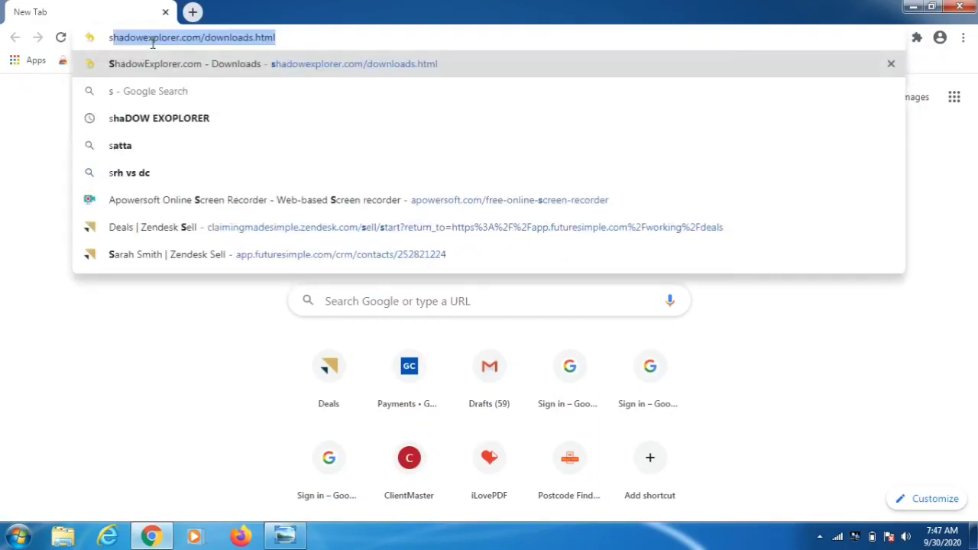
{"action": "type", "text": "w"}
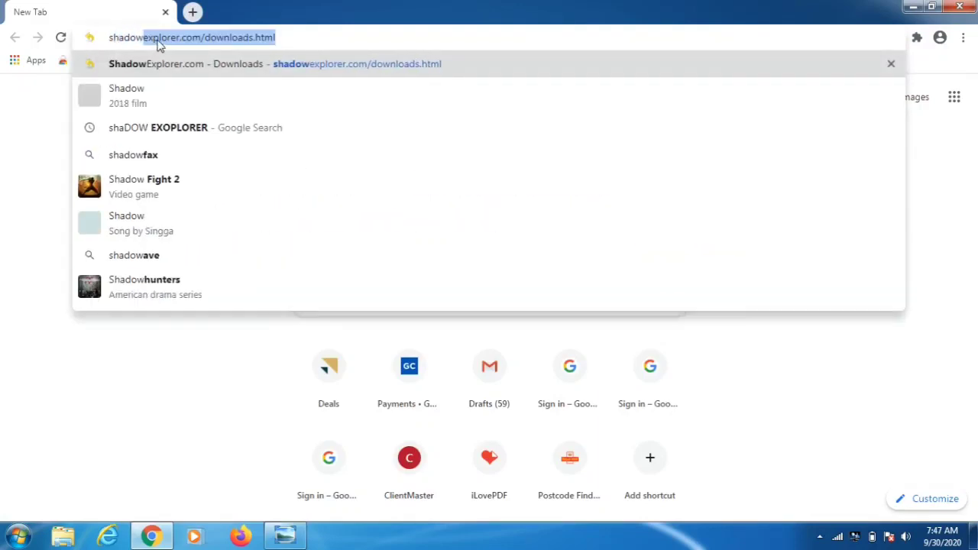
{"action": "key", "text": "Return"}
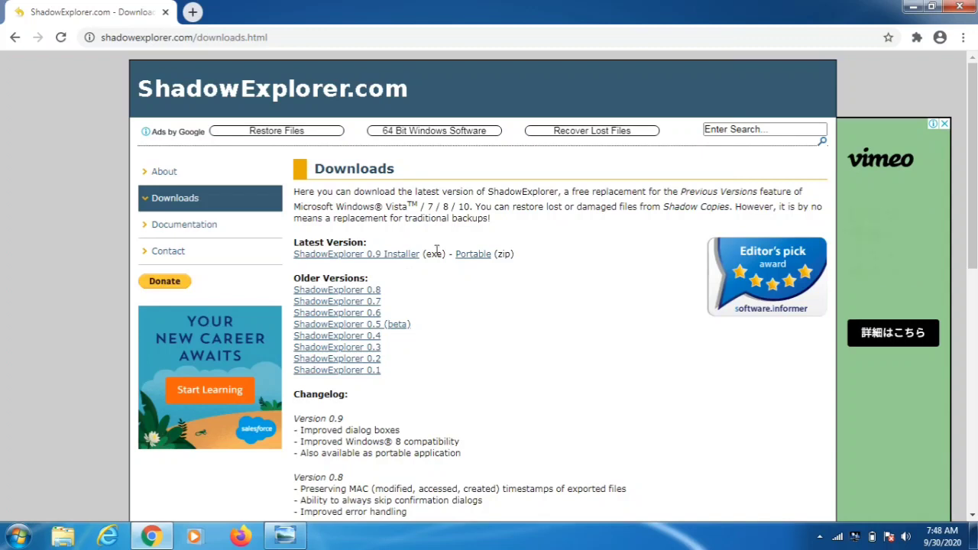
- Minimize the browser and launch ShadowExplorer from its desktop shortcut
{"action": "left_click", "coordinate": [913, 8]}
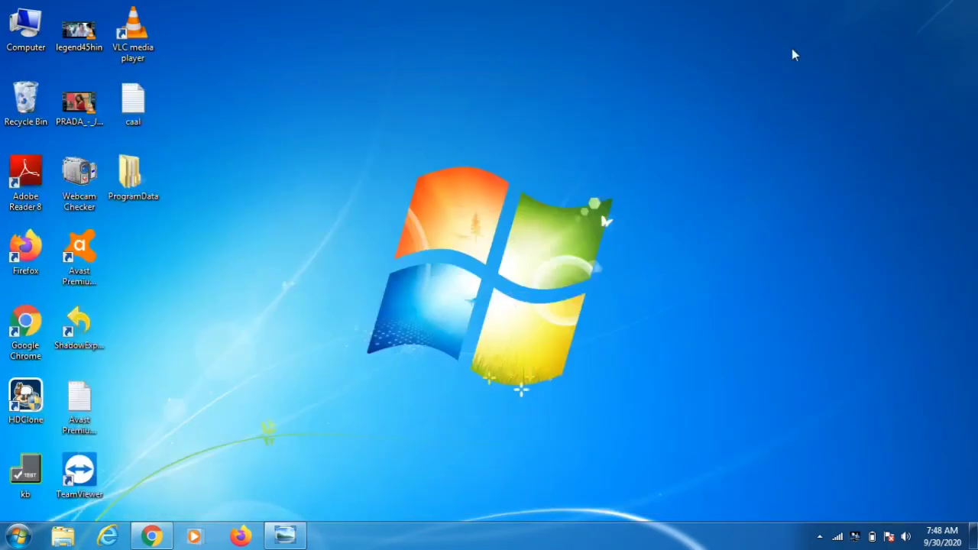
{"action": "left_click", "coordinate": [74, 327]}
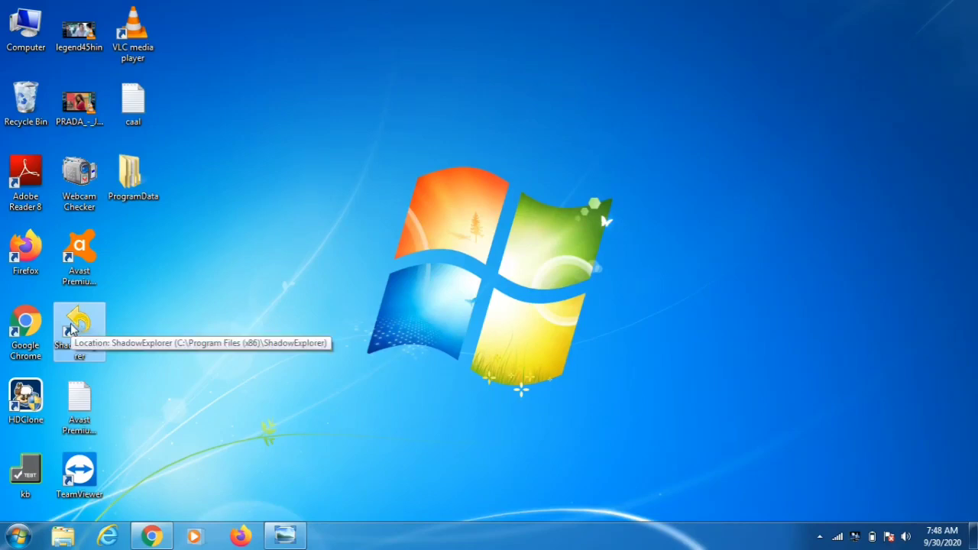
{"action": "double_click", "coordinate": [70, 326]}
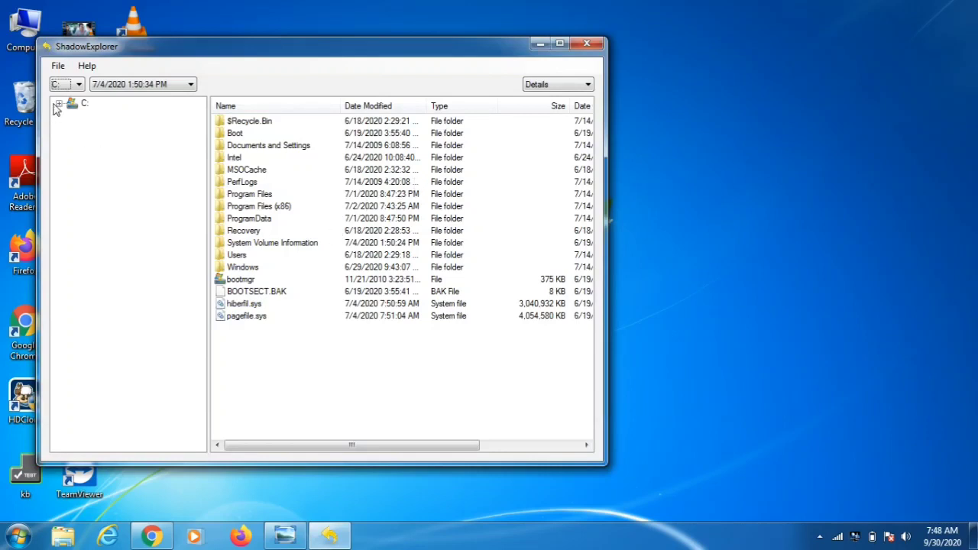
- Check the available drives and snapshot dates, and choose the 7/4/2020 1:50:34 PM shadow copy of drive C
{"action": "left_click", "coordinate": [79, 85]}
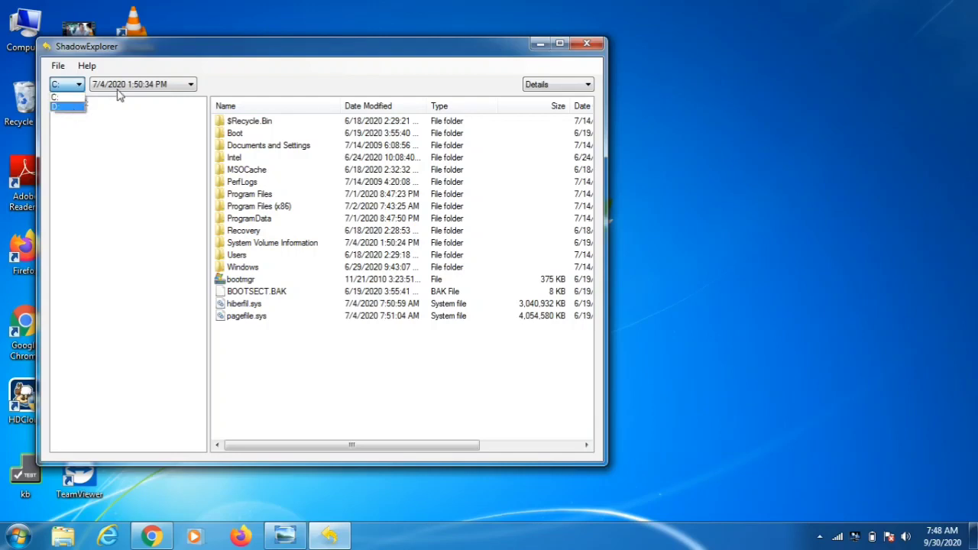
{"action": "left_click", "coordinate": [151, 90]}
{"action": "left_click", "coordinate": [167, 87]}
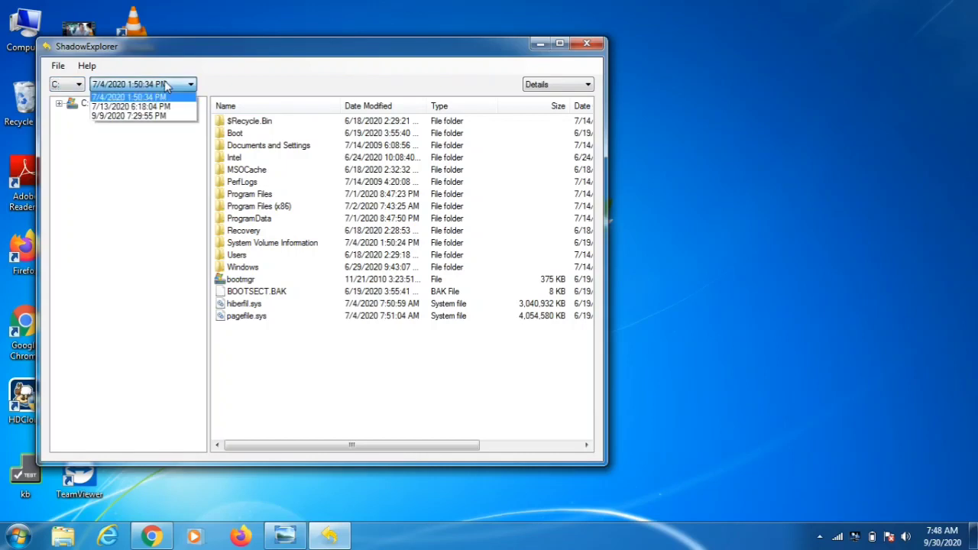
{"action": "left_click", "coordinate": [145, 162]}
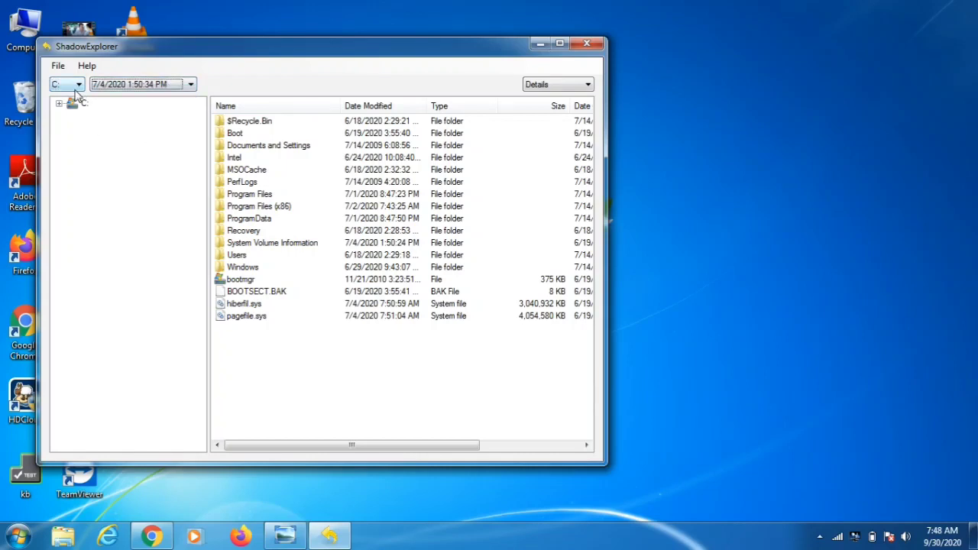
{"action": "left_click", "coordinate": [145, 88]}
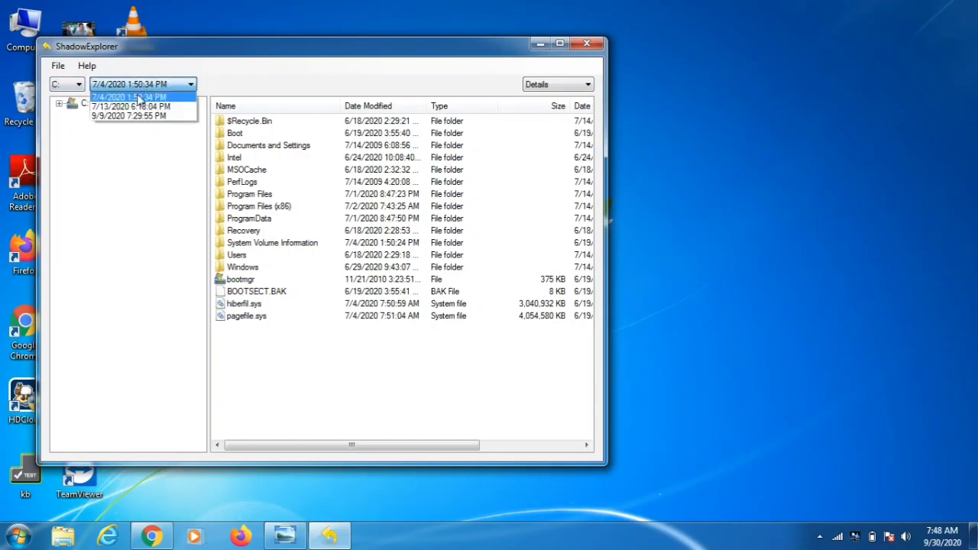
{"action": "left_click", "coordinate": [120, 97]}
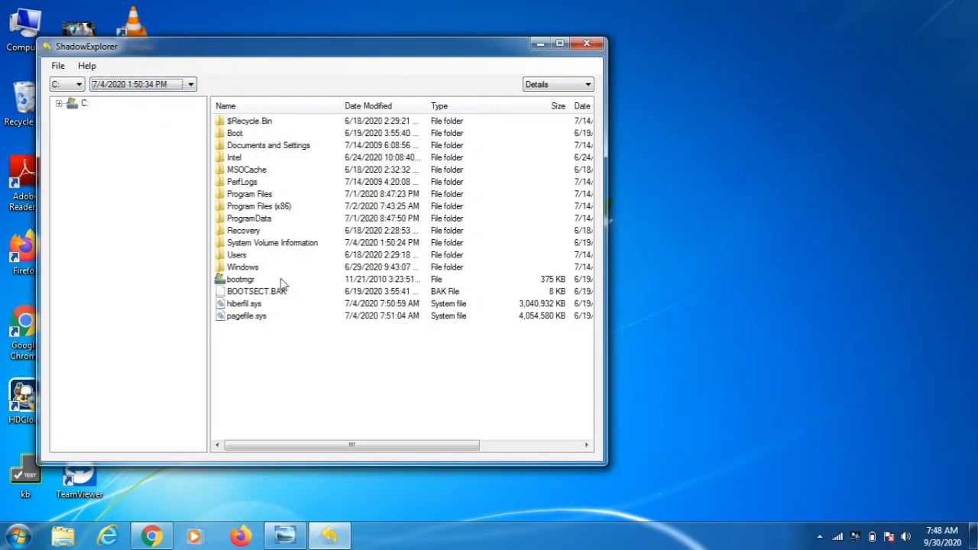
- Begin exporting the Program Files folder to view the destination choices, cancel without exporting, and close ShadowExplorer
{"action": "left_click", "coordinate": [244, 196]}
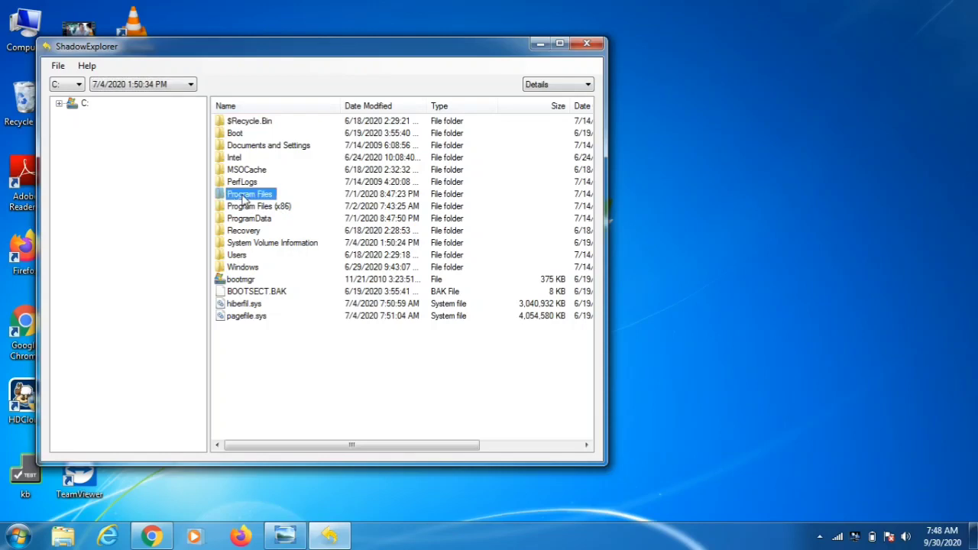
{"action": "right_click", "coordinate": [244, 197]}
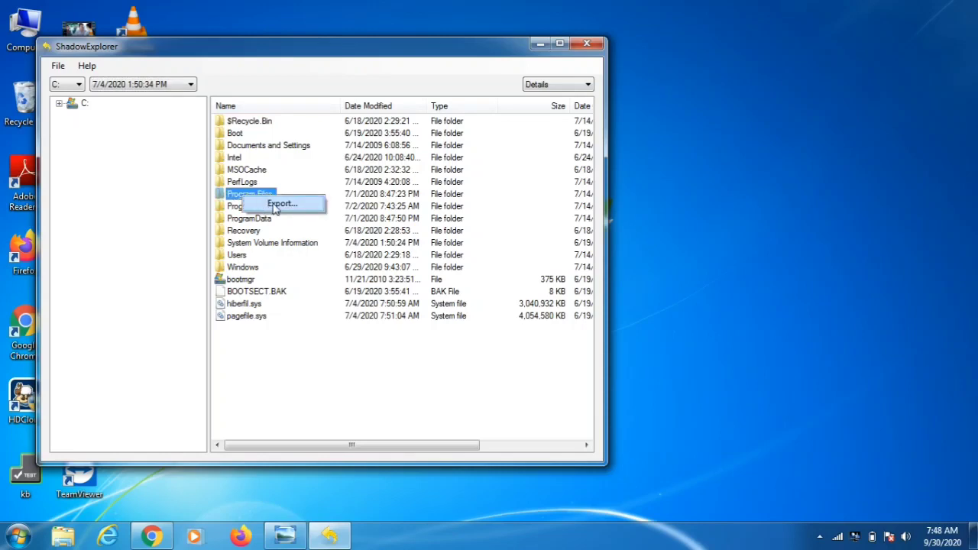
{"action": "left_click", "coordinate": [279, 204]}
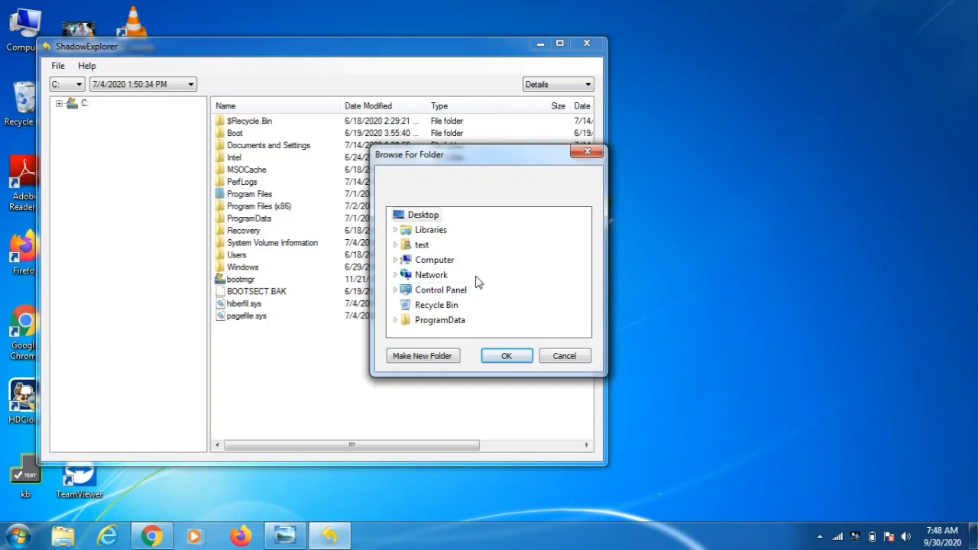
{"action": "left_click", "coordinate": [433, 294]}
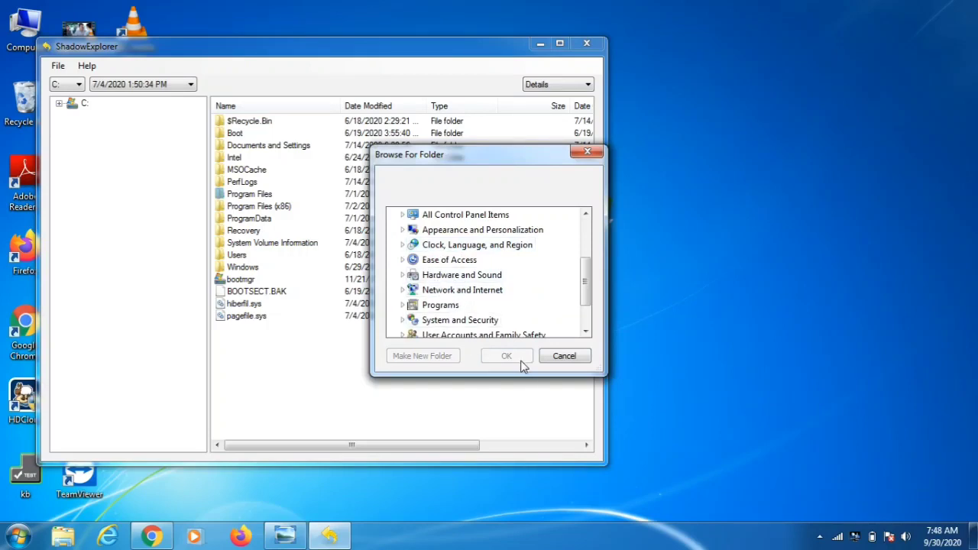
{"action": "left_click", "coordinate": [586, 152]}
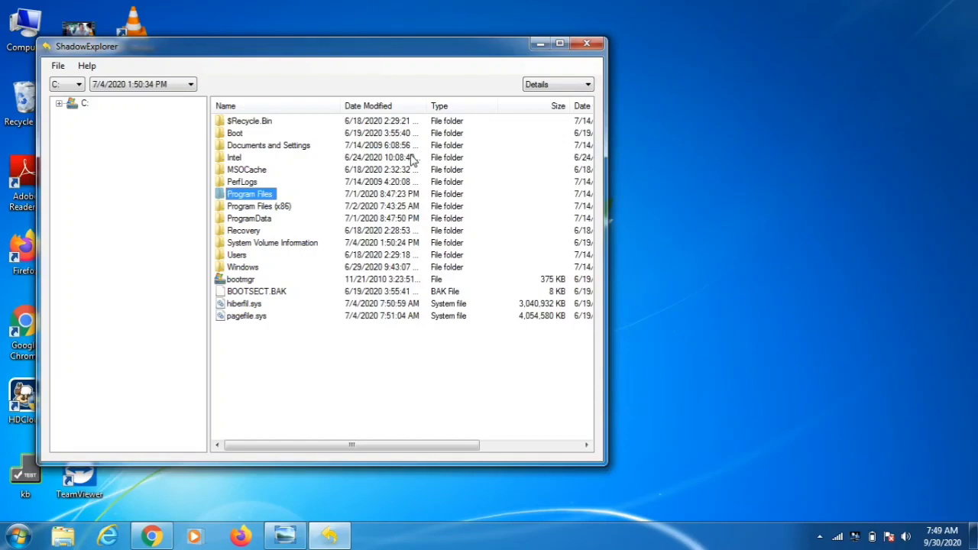
{"action": "left_click", "coordinate": [587, 43]}
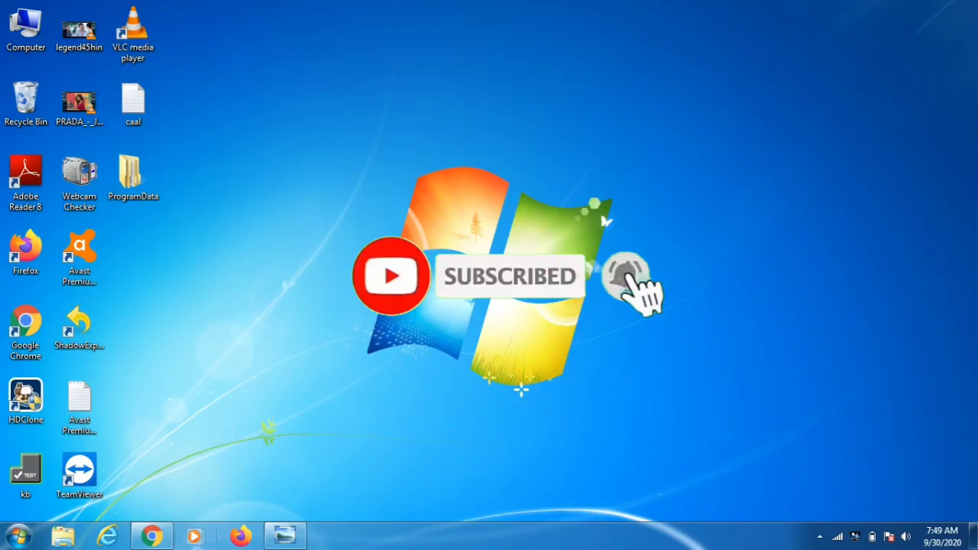
- Switch back to Chrome and search Google for "photorec" in a new tab
{"action": "left_click", "coordinate": [157, 537]}
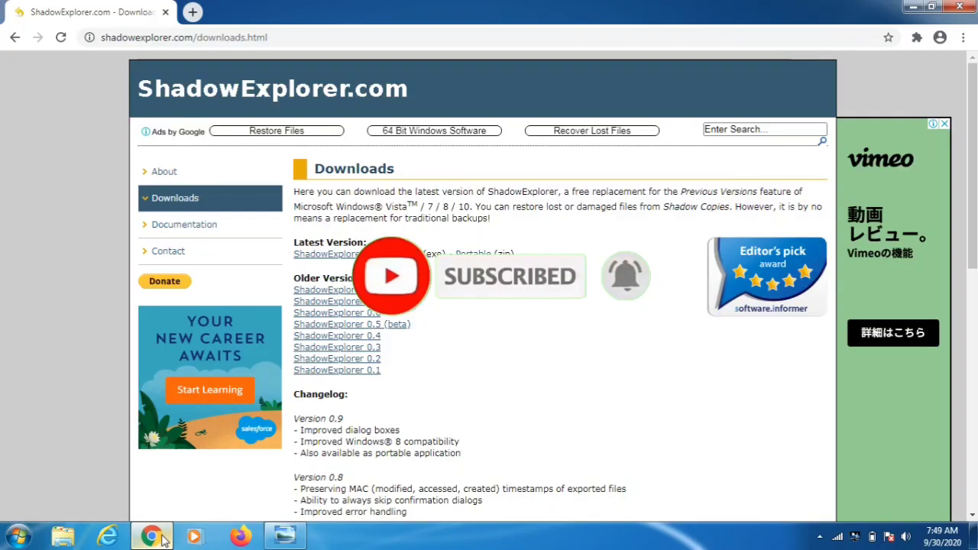
{"action": "left_click", "coordinate": [191, 12]}
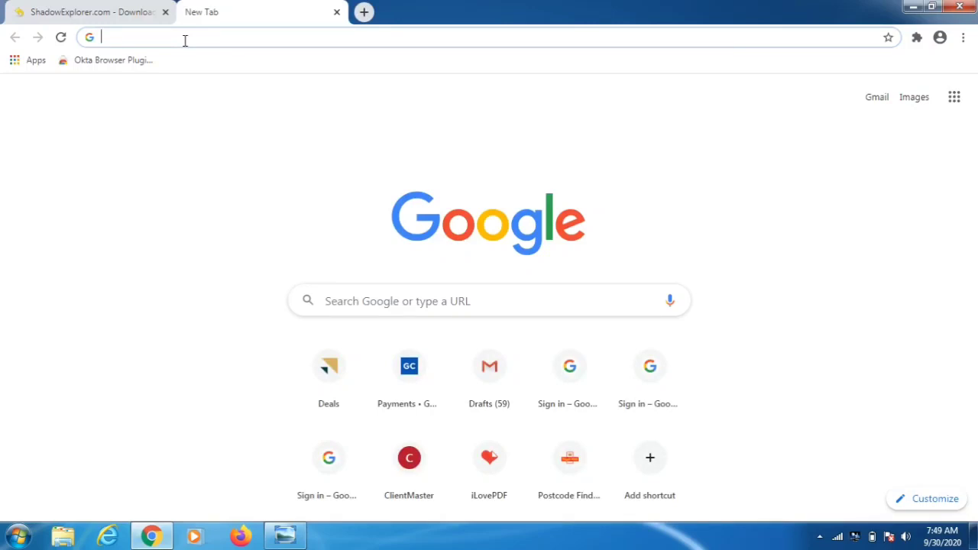
{"action": "type", "text": "pl"}
{"action": "key", "text": "BackSpace"}
{"action": "type", "text": "hoto"}
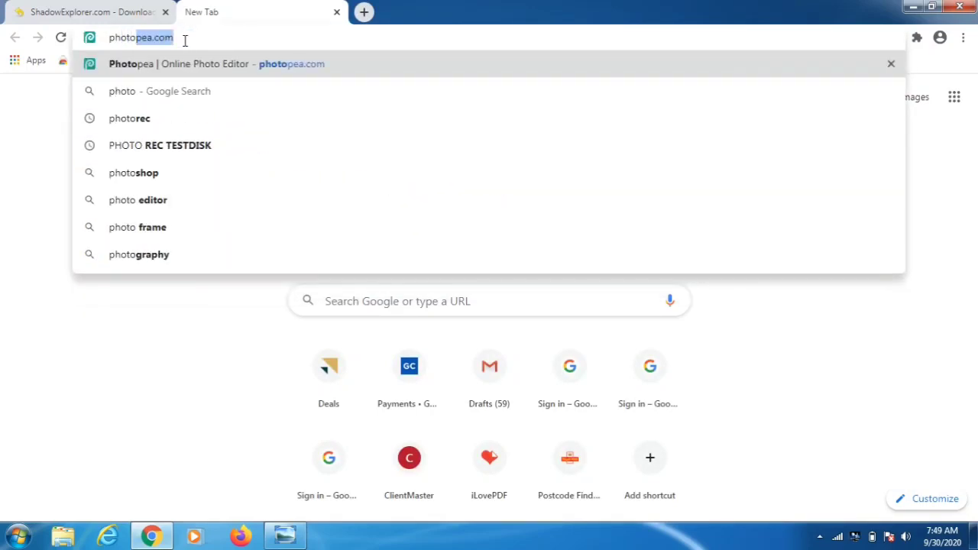
{"action": "type", "text": "rec"}
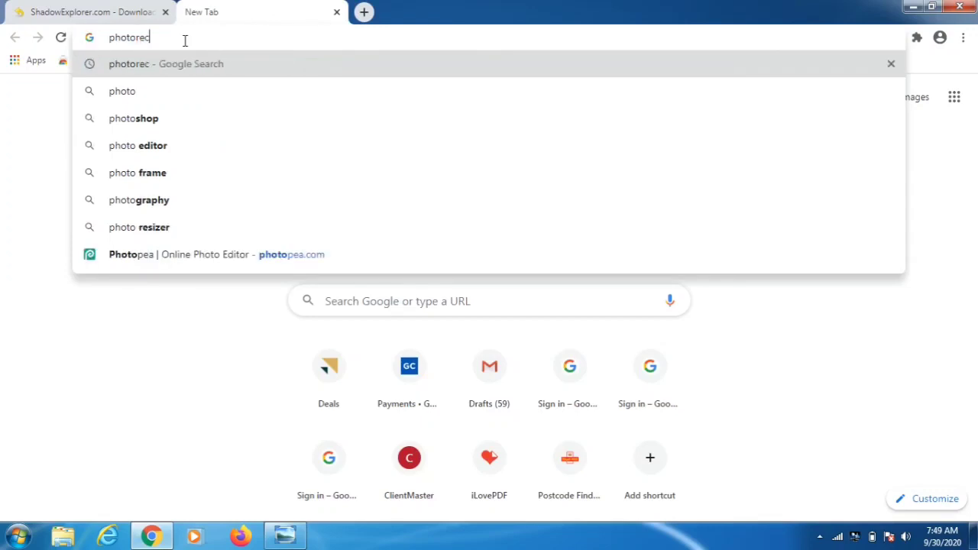
{"action": "key", "text": "Return"}
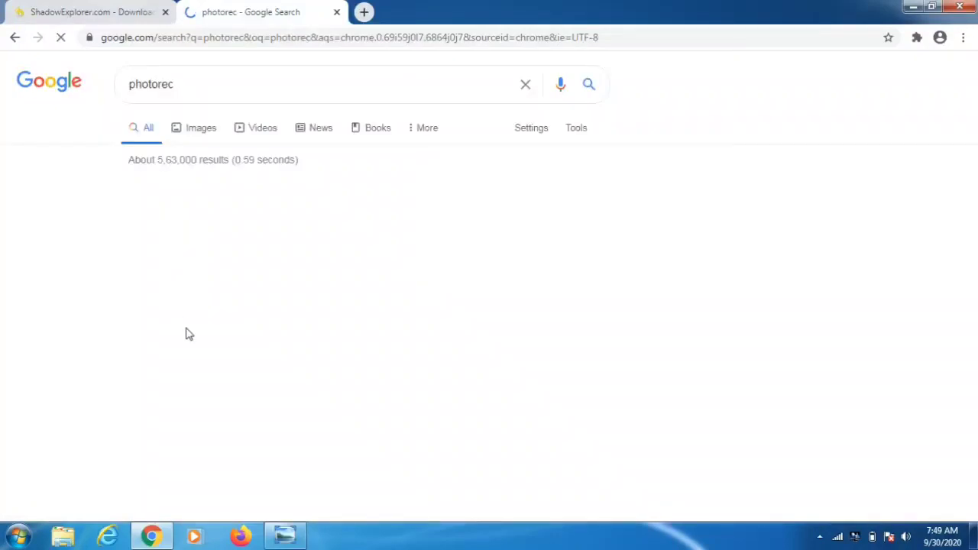
- Open the TestDisk Download page on CGSecurity and start downloading TestDisk 7.2-WIP for Windows
{"action": "scroll", "coordinate": [226, 352], "scroll_direction": "down", "scroll_amount": 2}
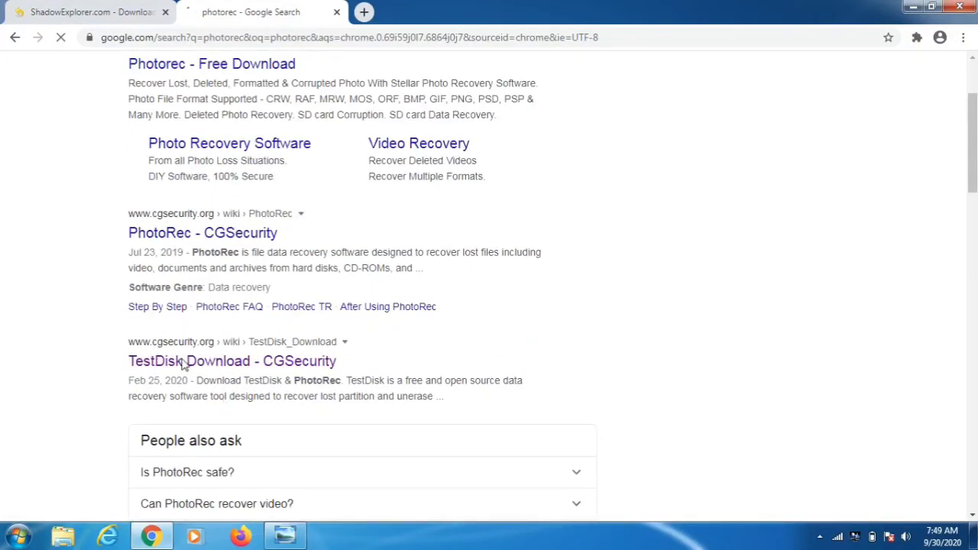
{"action": "left_click", "coordinate": [249, 365]}
{"action": "scroll", "coordinate": [246, 364], "scroll_direction": "down", "scroll_amount": 1}
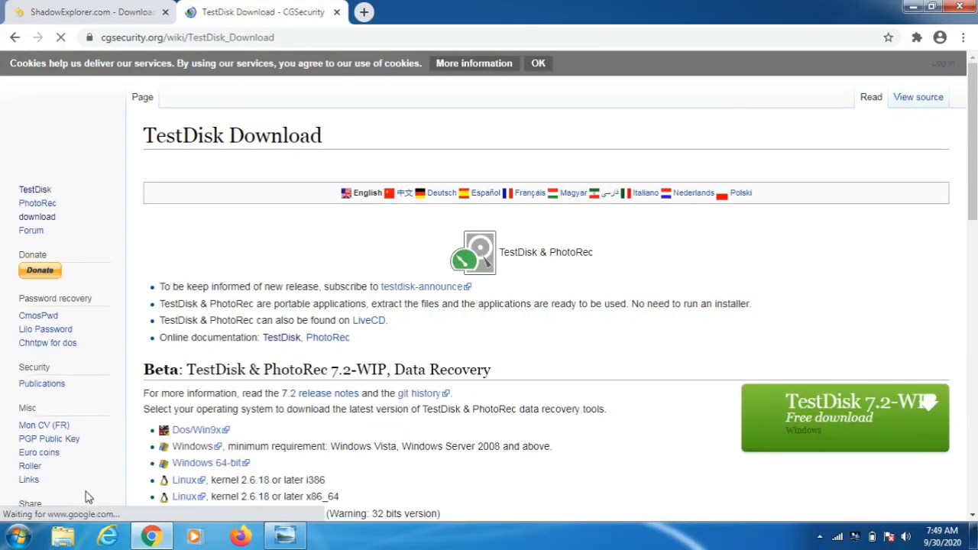
{"action": "left_click", "coordinate": [848, 427]}
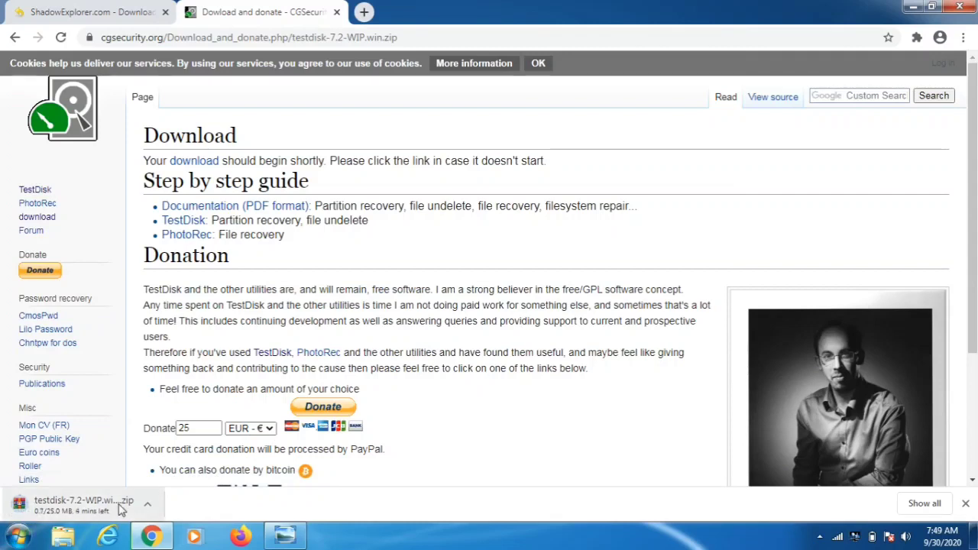
- Open the test folder on Local Disk (D:) in Windows Explorer
{"action": "left_click", "coordinate": [67, 540]}
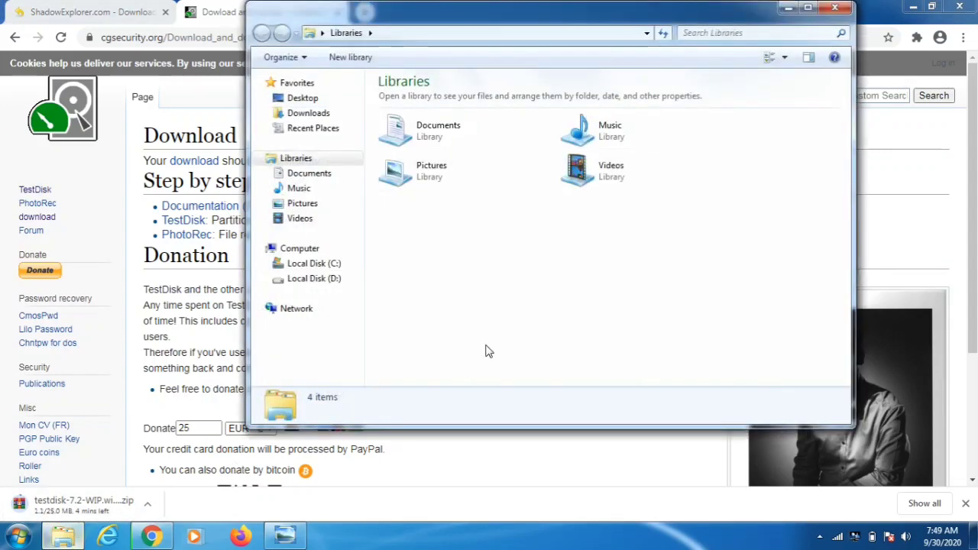
{"action": "left_click", "coordinate": [316, 281]}
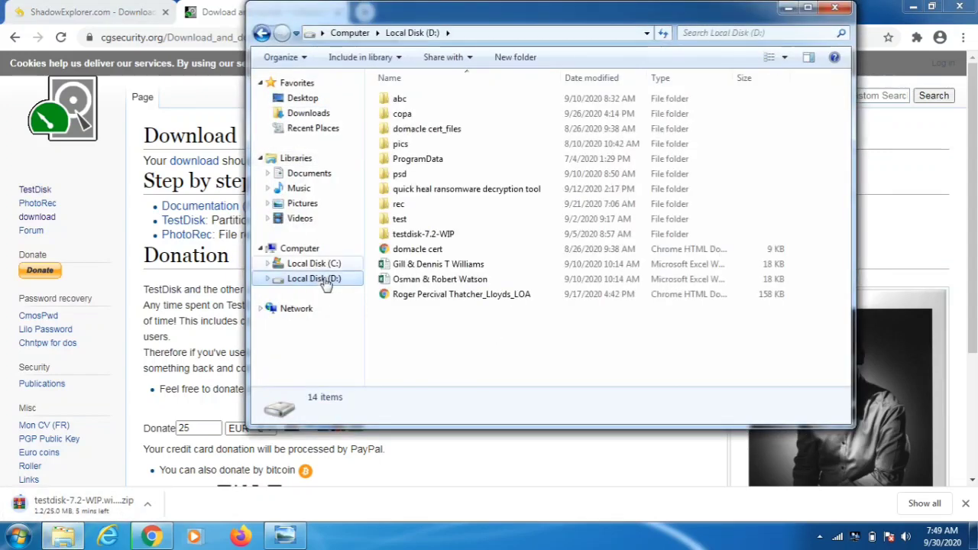
{"action": "double_click", "coordinate": [405, 220]}
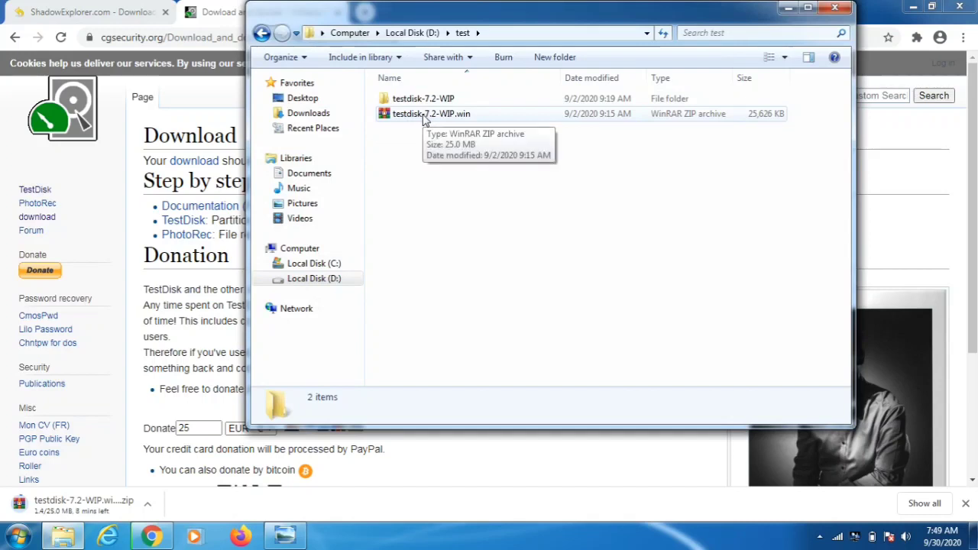
- Try to extract the testdisk-7.2-WIP.win archive into its own folder location, cancelling at the file replacement request and dismissing the diagnostic messages
{"action": "left_click", "coordinate": [425, 116]}
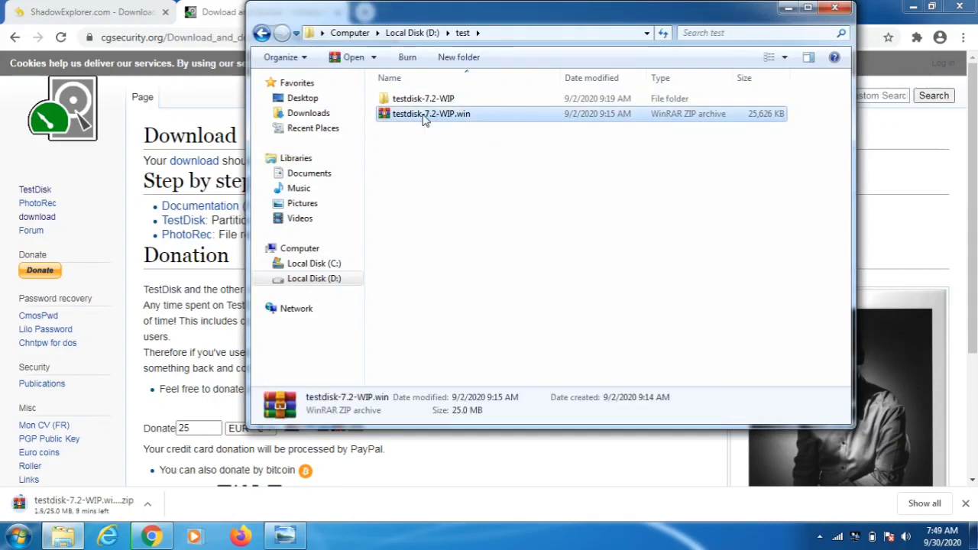
{"action": "right_click", "coordinate": [426, 119]}
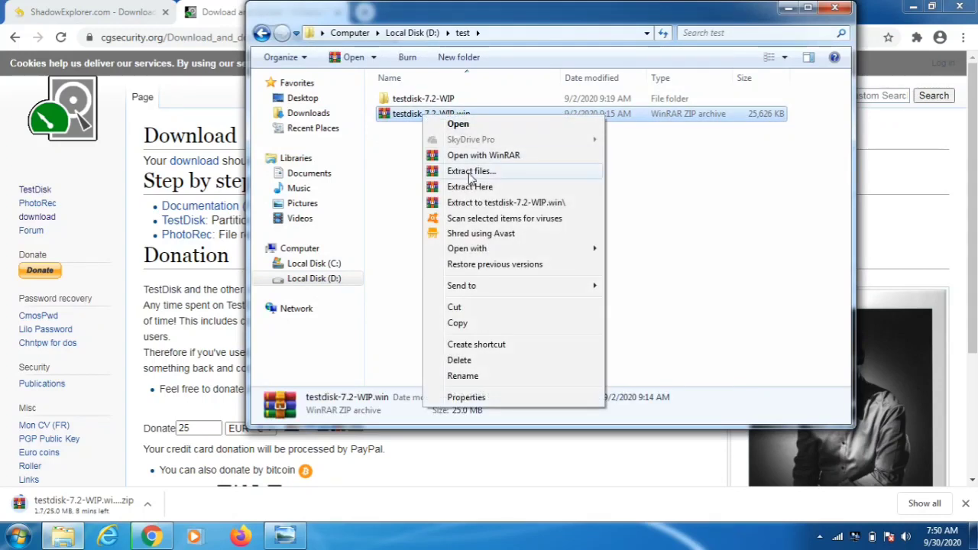
{"action": "left_click", "coordinate": [504, 194]}
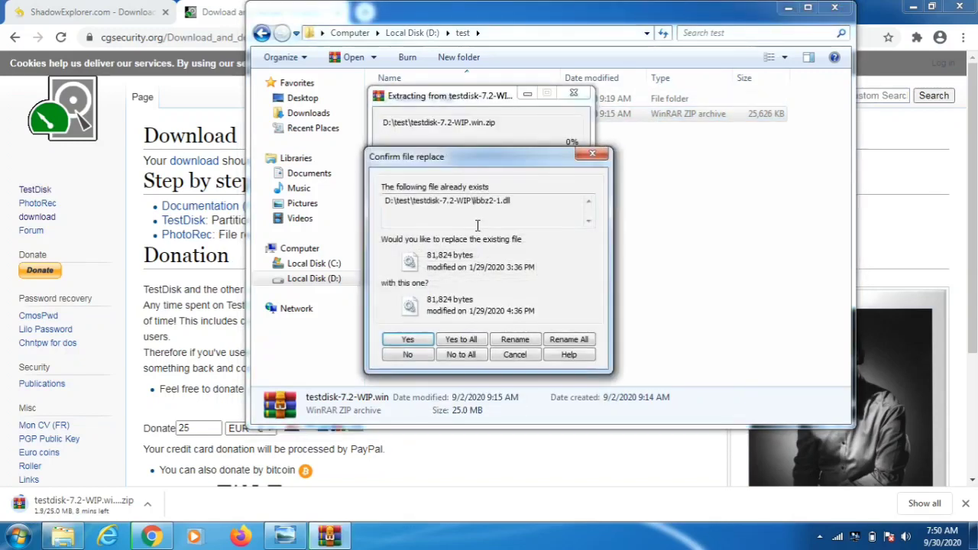
{"action": "left_click", "coordinate": [592, 156]}
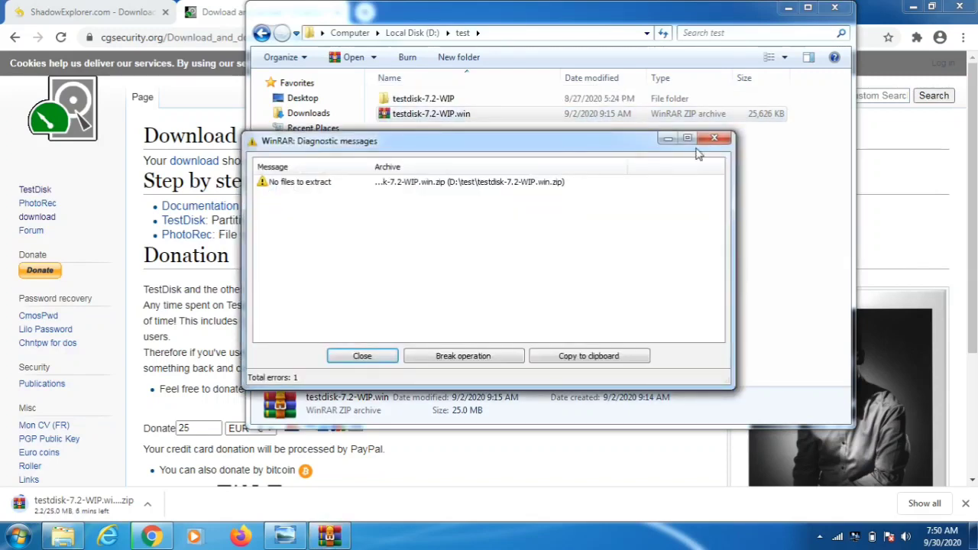
{"action": "left_click", "coordinate": [706, 142]}
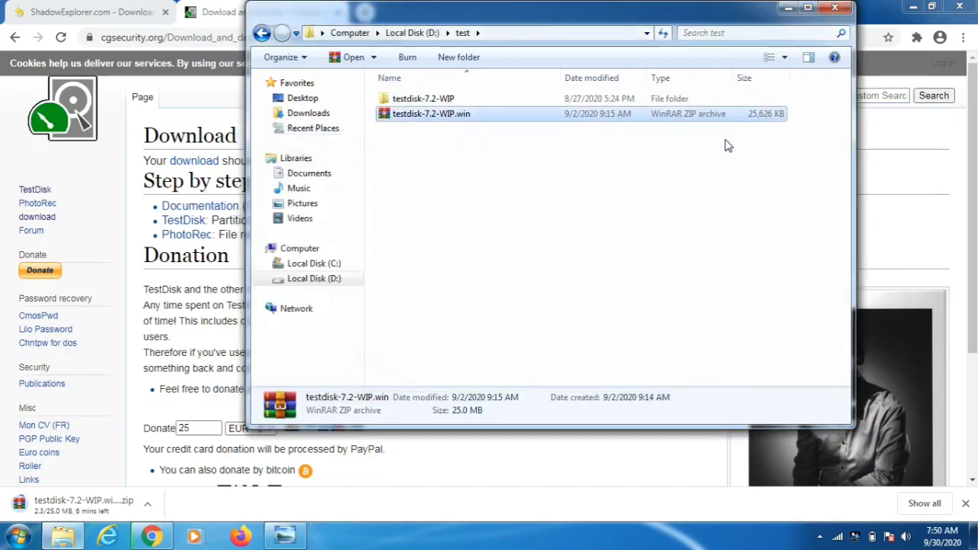
- Open the testdisk-7.2-WIP folder and launch the qphotorec_win application
{"action": "double_click", "coordinate": [427, 100]}
{"action": "scroll", "coordinate": [445, 189], "scroll_direction": "down", "scroll_amount": 8}
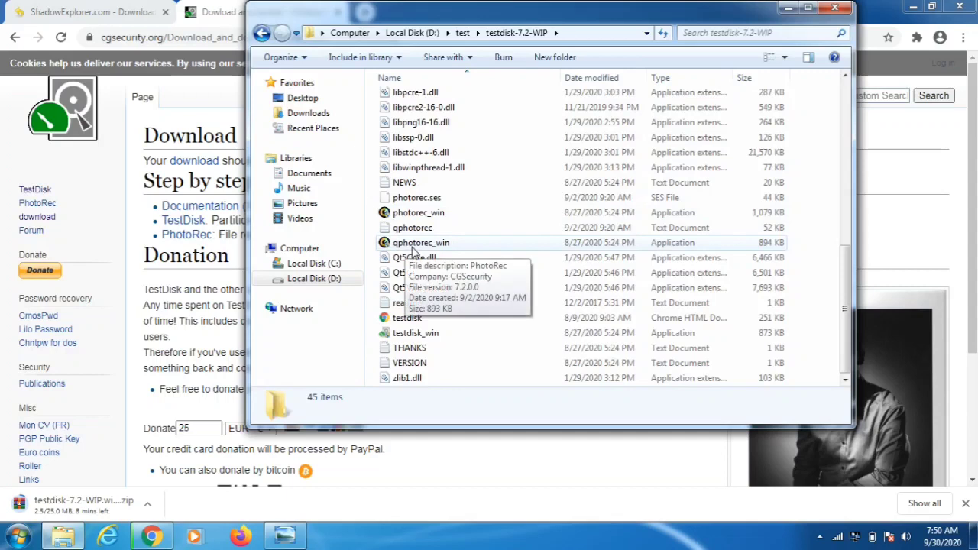
{"action": "left_click", "coordinate": [439, 252]}
{"action": "double_click", "coordinate": [441, 252]}
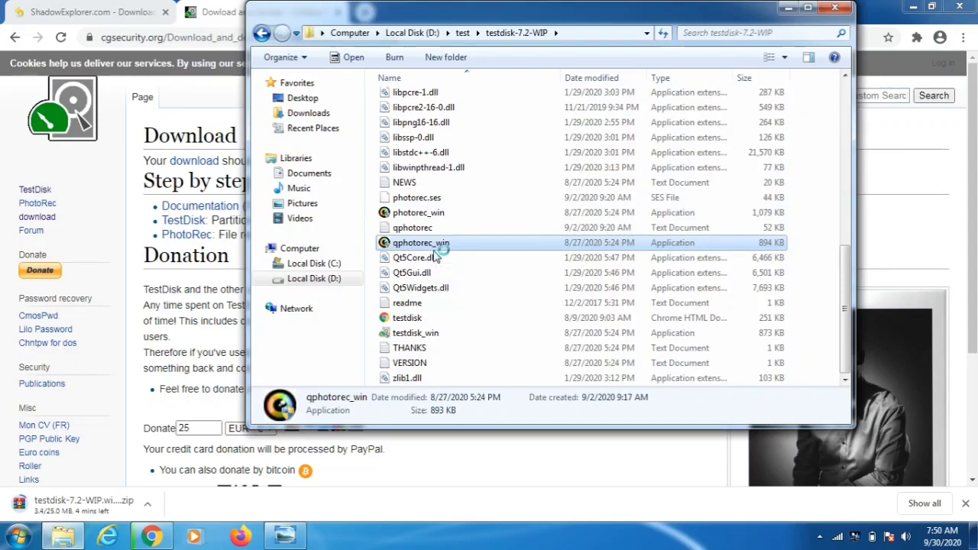
{"action": "key", "text": "super+d"}
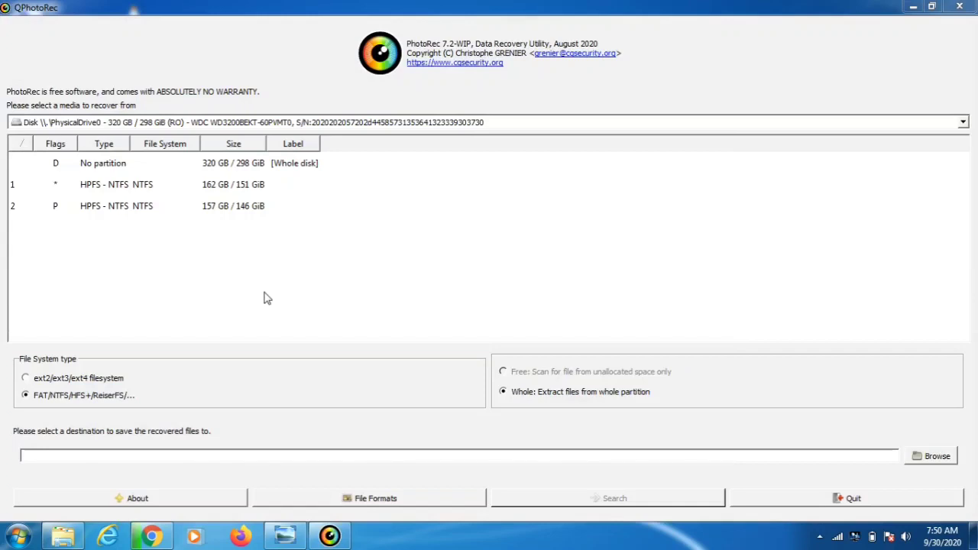
- Look through the listed partitions and select the whole-disk "No partition" entry as the recovery source
{"action": "left_click", "coordinate": [116, 171]}
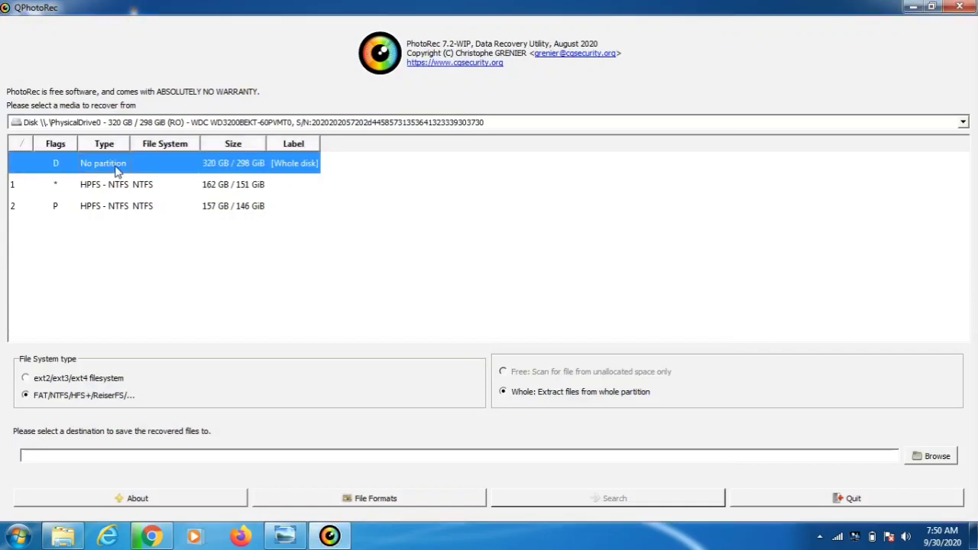
{"action": "left_click", "coordinate": [132, 191]}
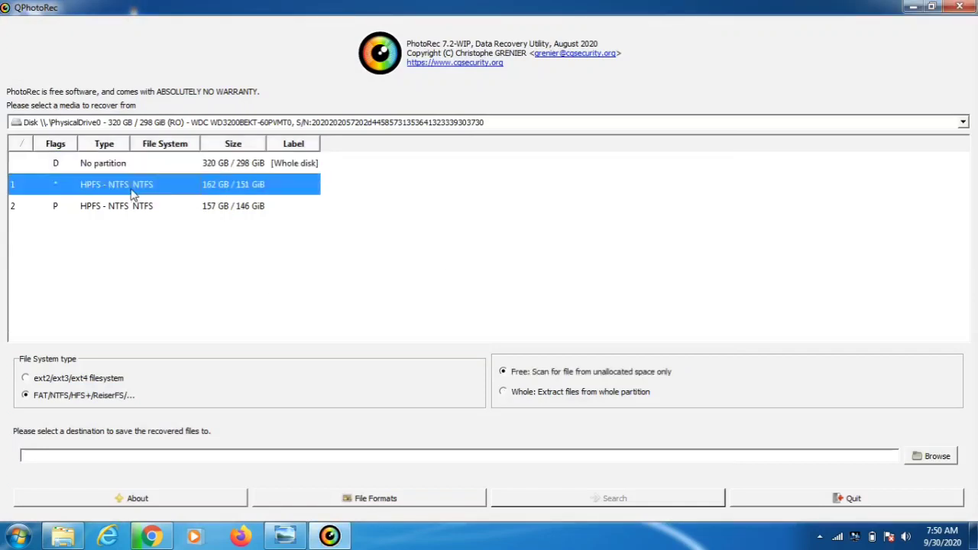
{"action": "left_click", "coordinate": [124, 208]}
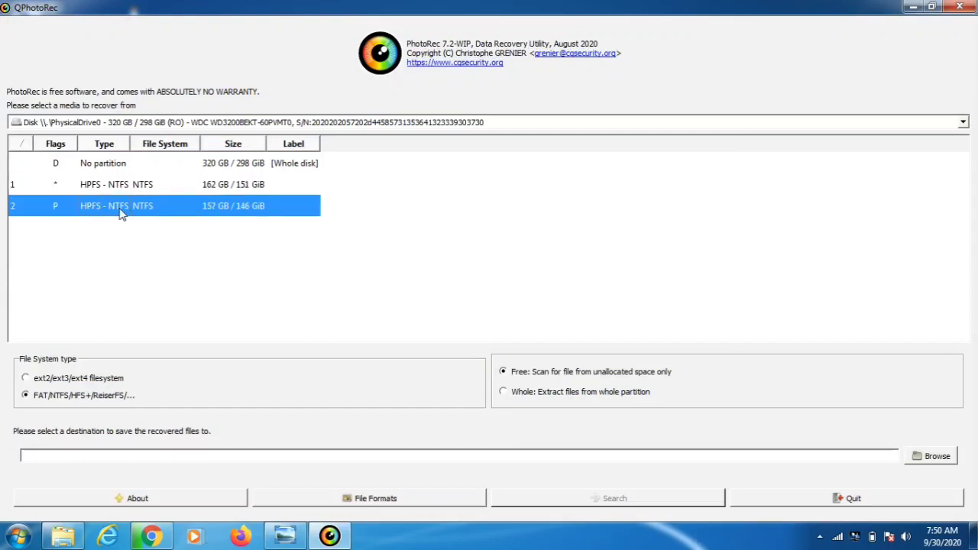
{"action": "left_click", "coordinate": [131, 170]}
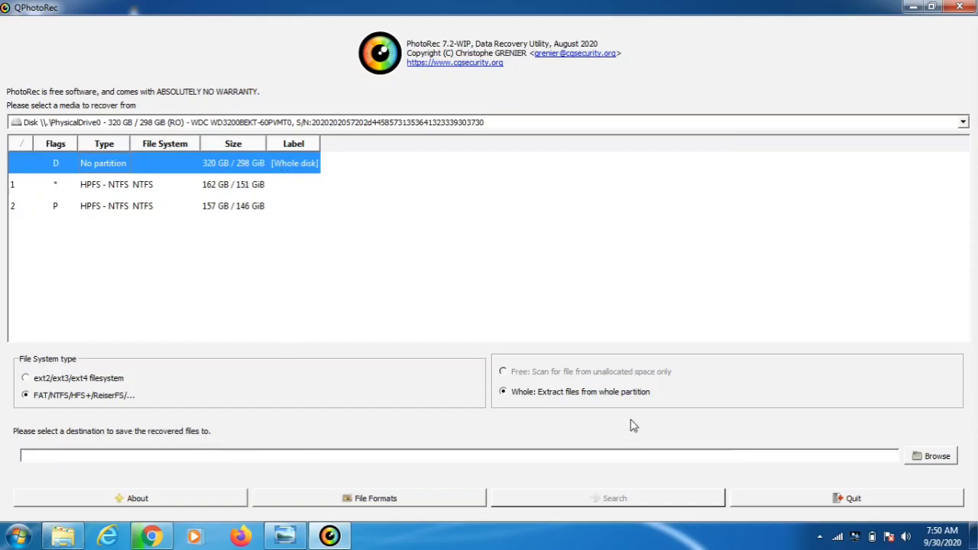
- Clear all selected file formats and enable only the jpg JPG picture format for recovery
{"action": "left_click", "coordinate": [365, 504]}
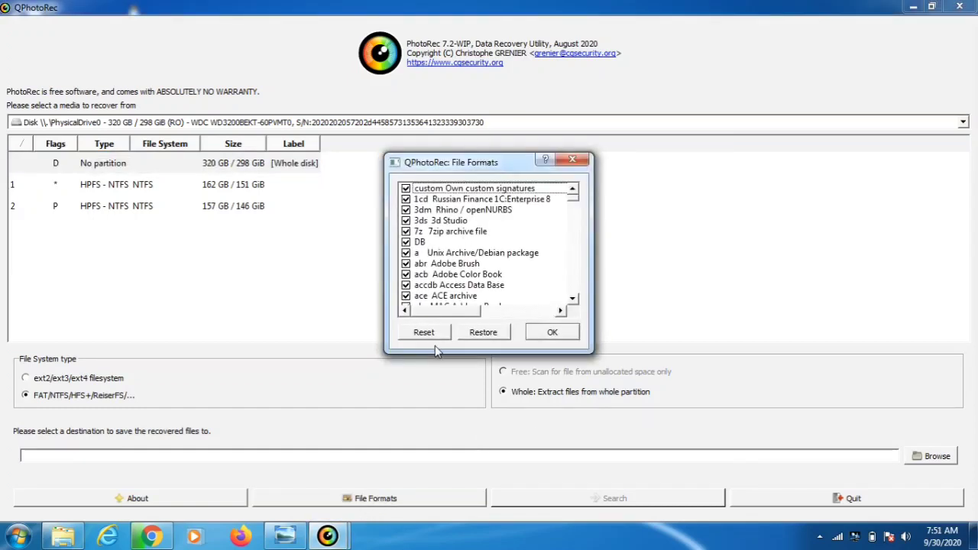
{"action": "left_click", "coordinate": [427, 337]}
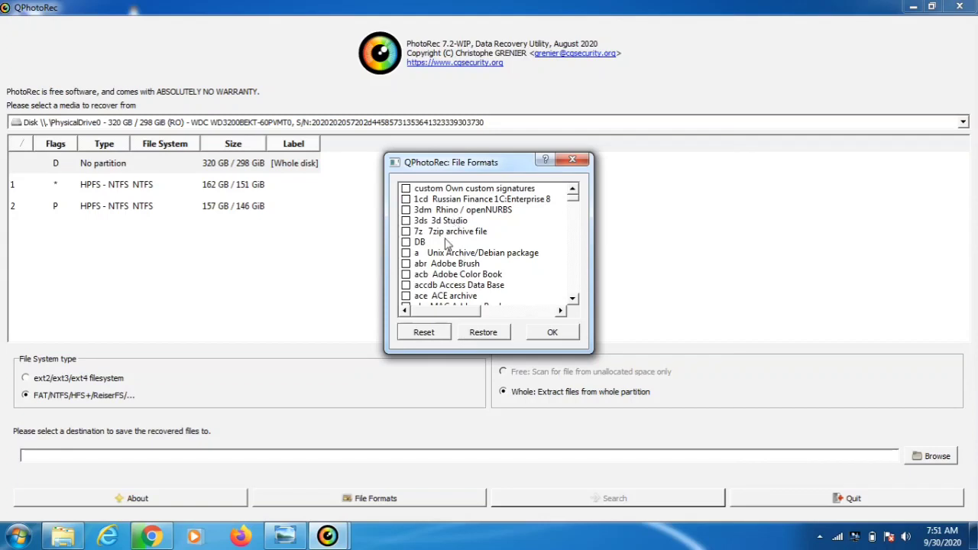
{"action": "left_click", "coordinate": [441, 276]}
{"action": "type", "text": "jpg"}
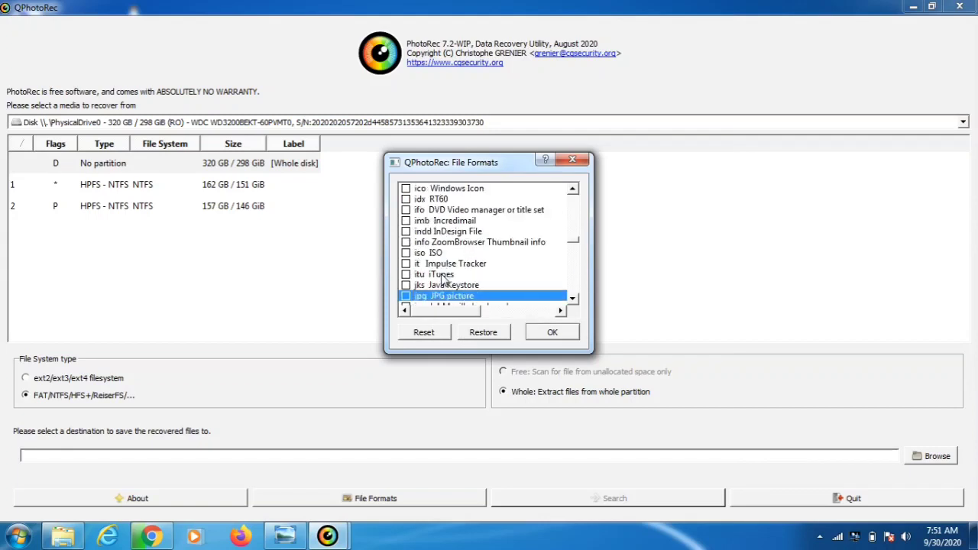
{"action": "type", "text": "g"}
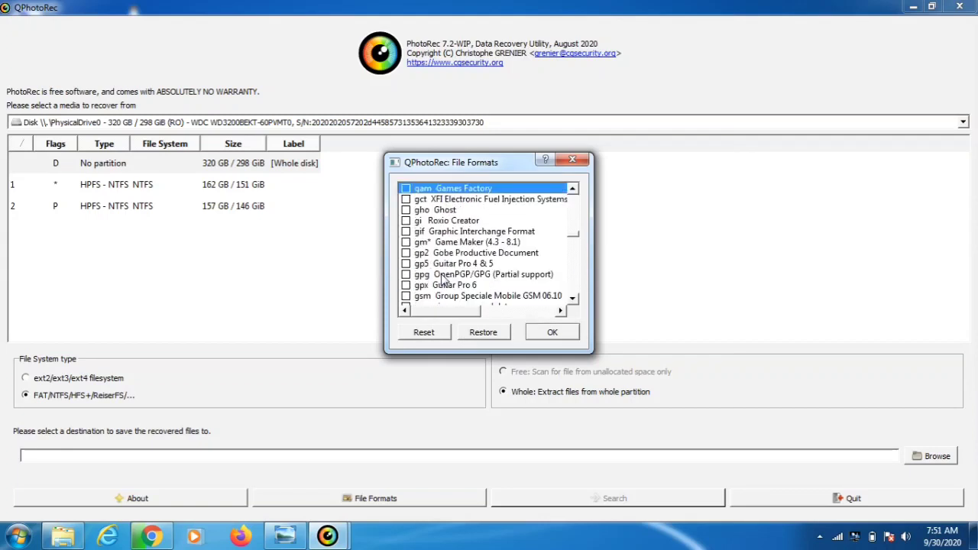
{"action": "type", "text": "jpg JPG picture"}
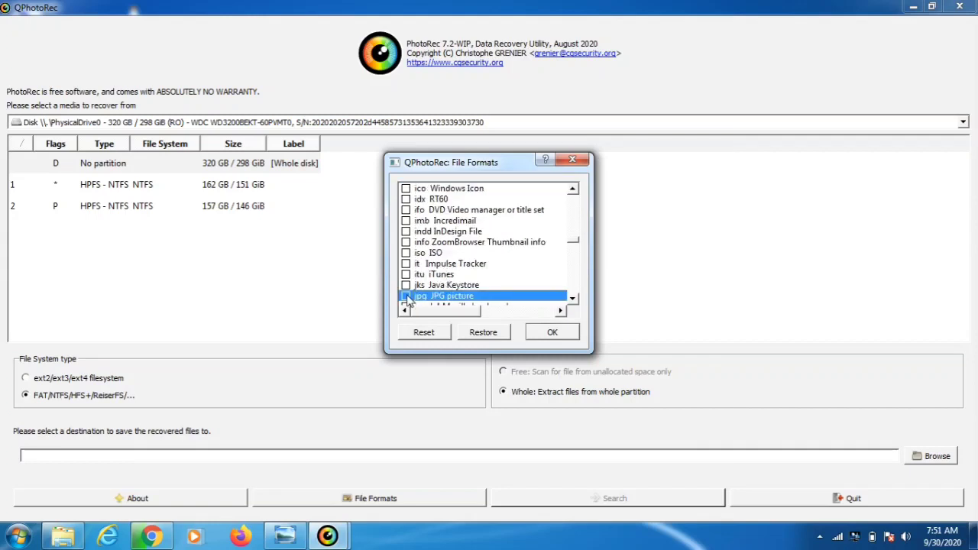
- Enable the png and pdf formats as well and confirm the file format selection
{"action": "left_click", "coordinate": [459, 254]}
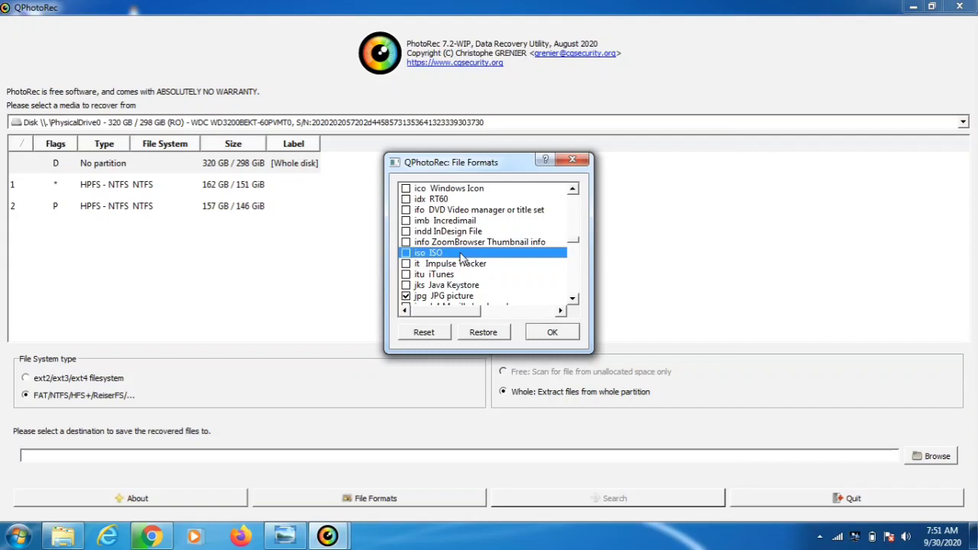
{"action": "type", "text": "png"}
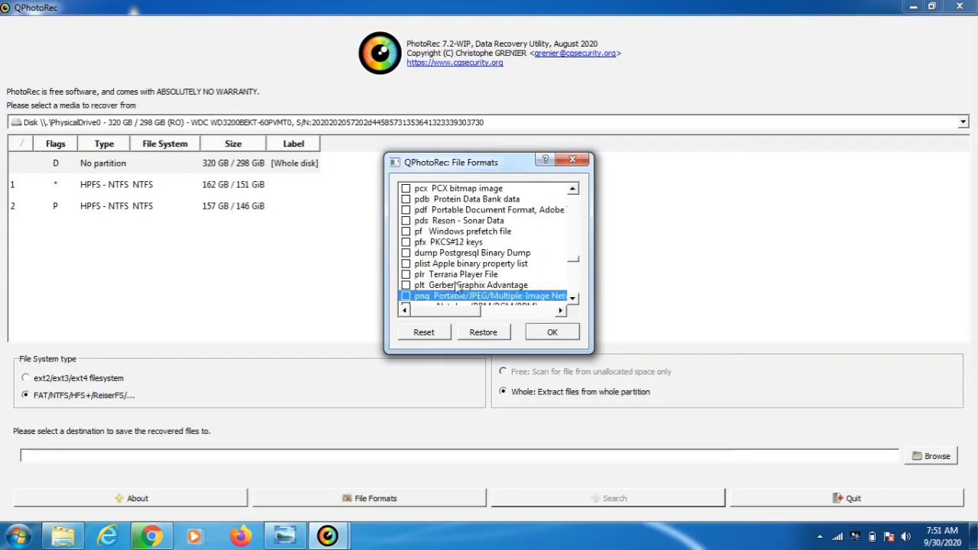
{"action": "left_click", "coordinate": [406, 296]}
{"action": "left_click", "coordinate": [449, 264]}
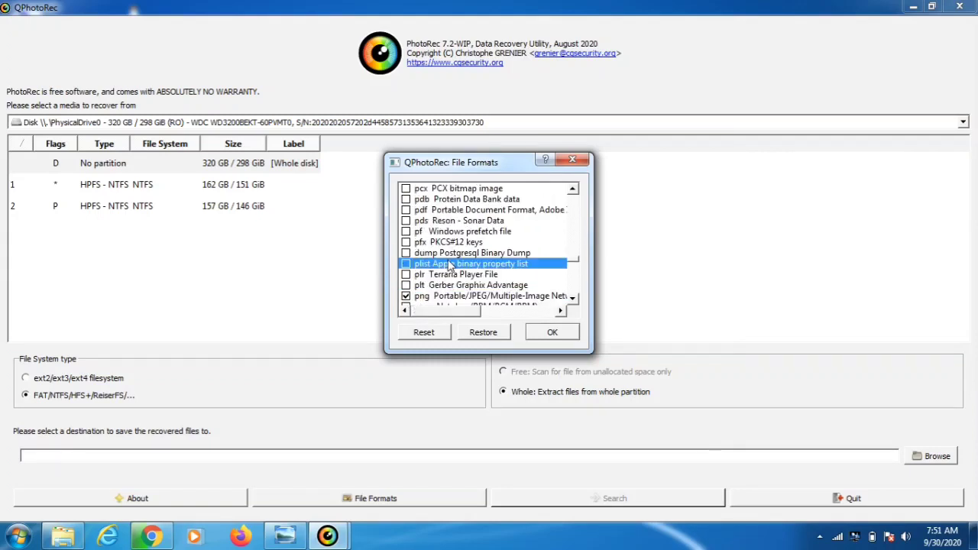
{"action": "type", "text": "pdf"}
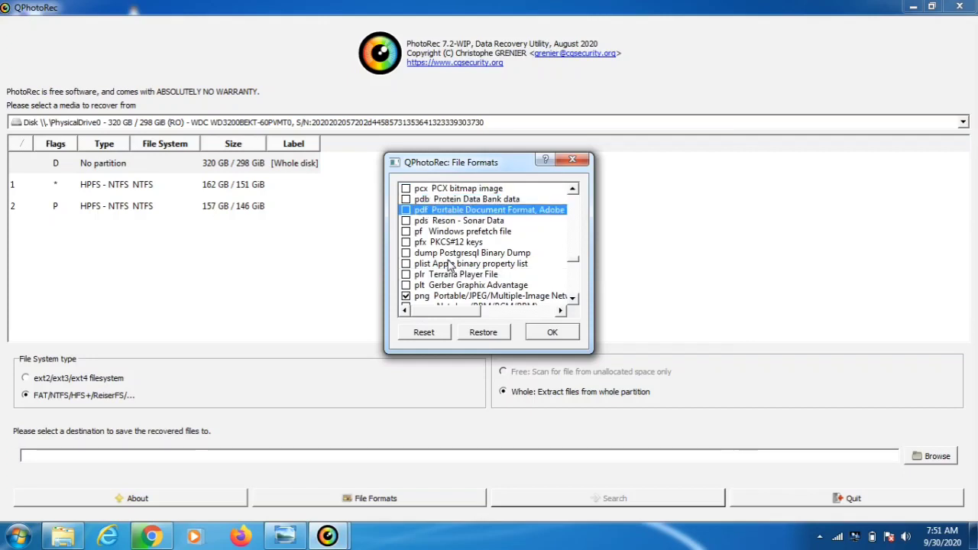
{"action": "left_click", "coordinate": [406, 210]}
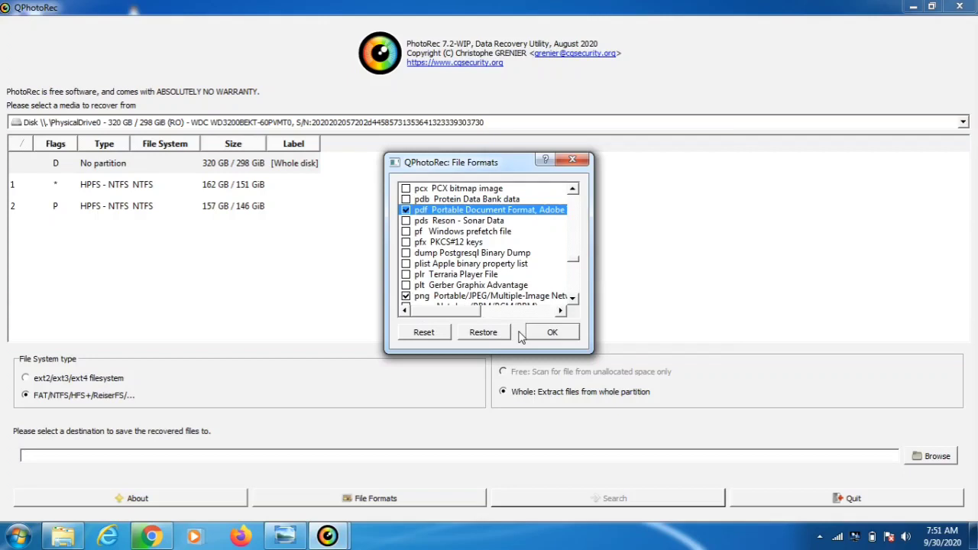
{"action": "left_click", "coordinate": [551, 331]}
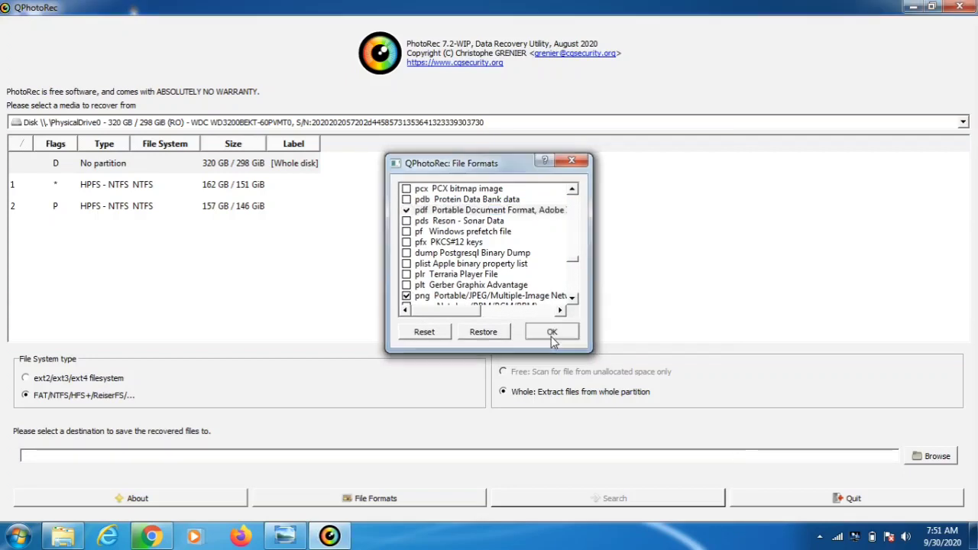
- Set the 63 folder inside testdisk-7.2-WIP as the destination for recovered files and start the search
{"action": "left_click", "coordinate": [930, 458]}
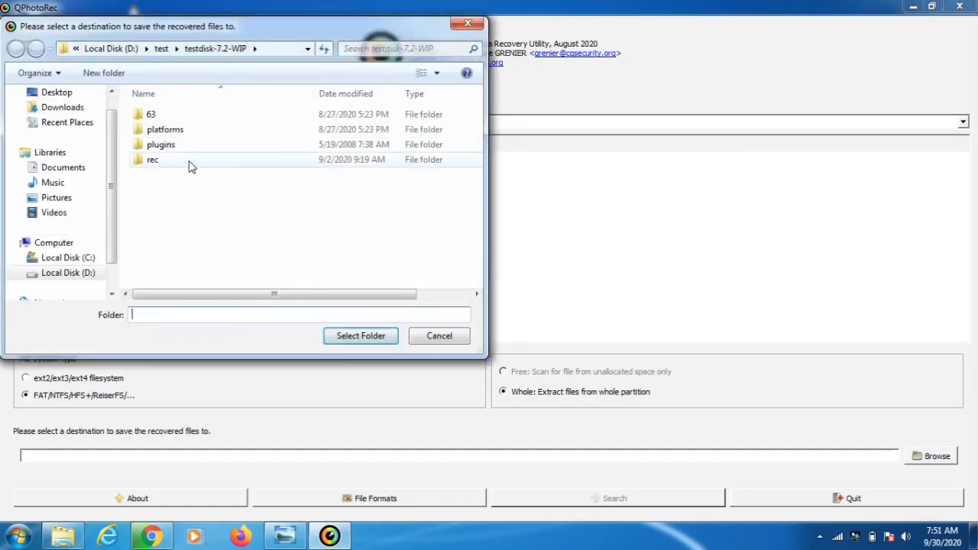
{"action": "double_click", "coordinate": [163, 119]}
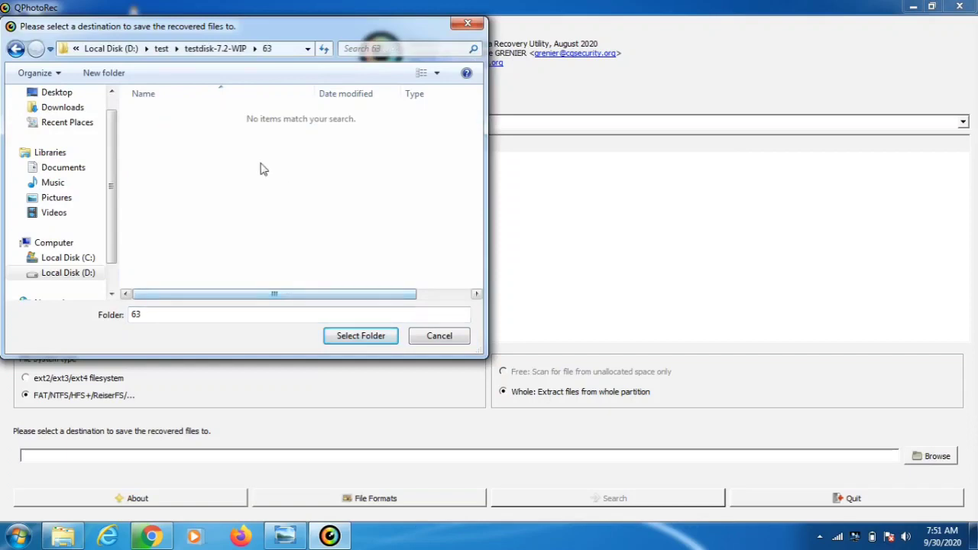
{"action": "left_click", "coordinate": [359, 340]}
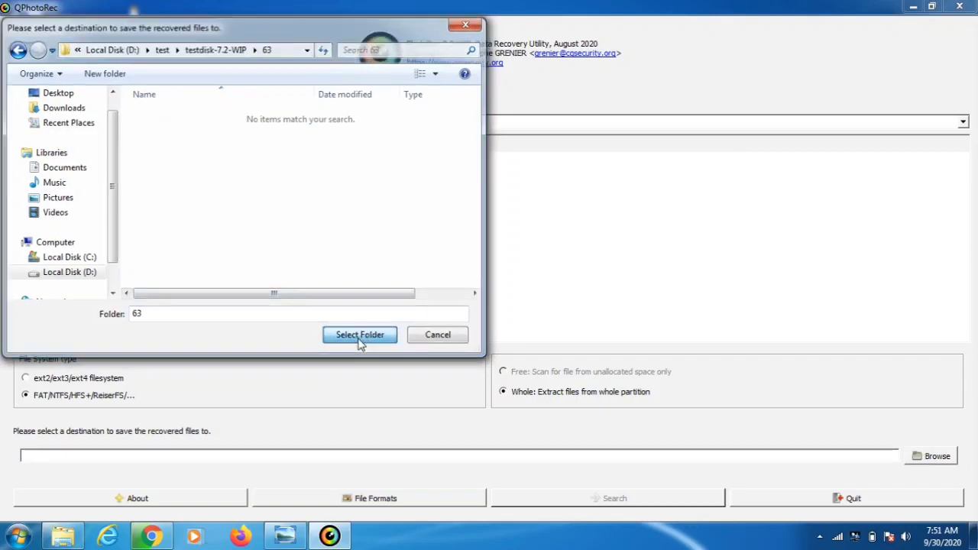
{"action": "left_click", "coordinate": [595, 504]}
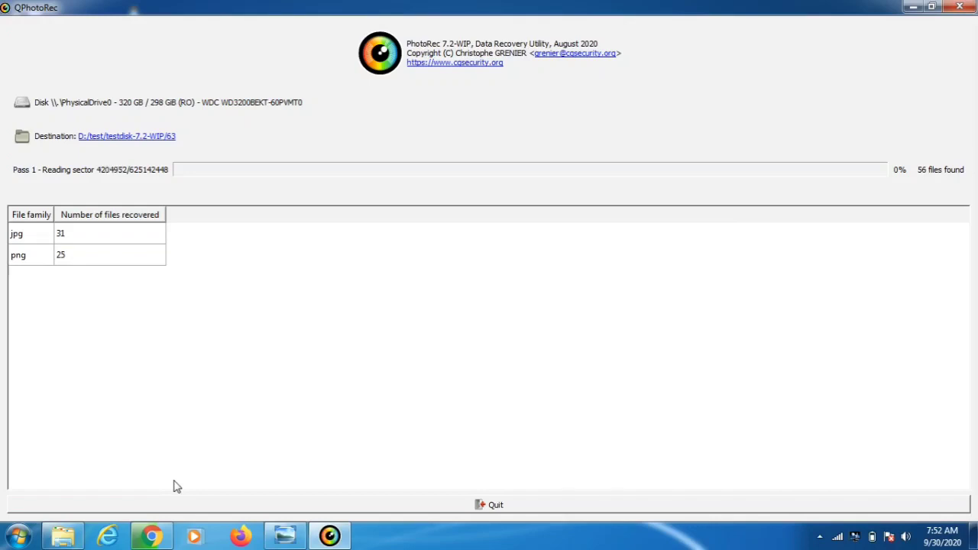
- Switch back to the CGSecurity download page in Chrome
{"action": "left_click", "coordinate": [153, 537]}
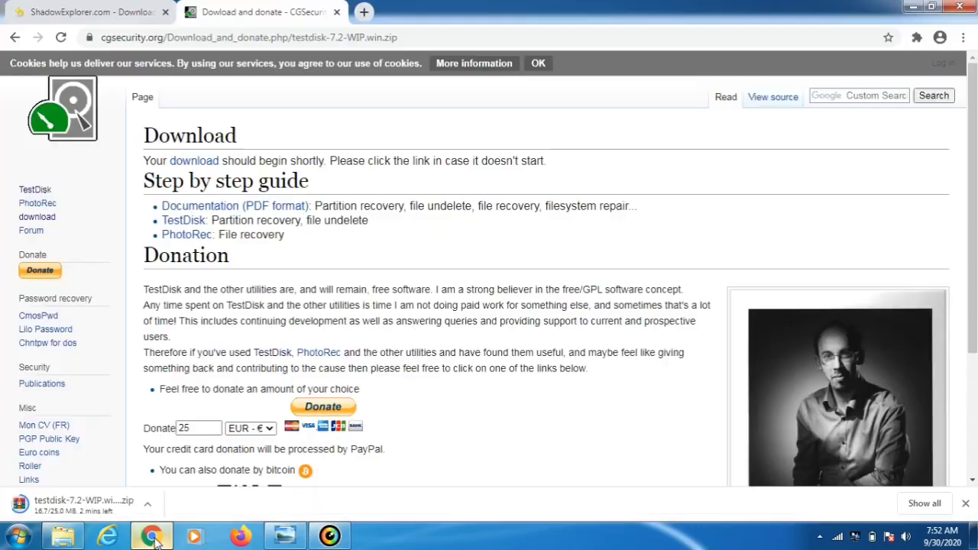